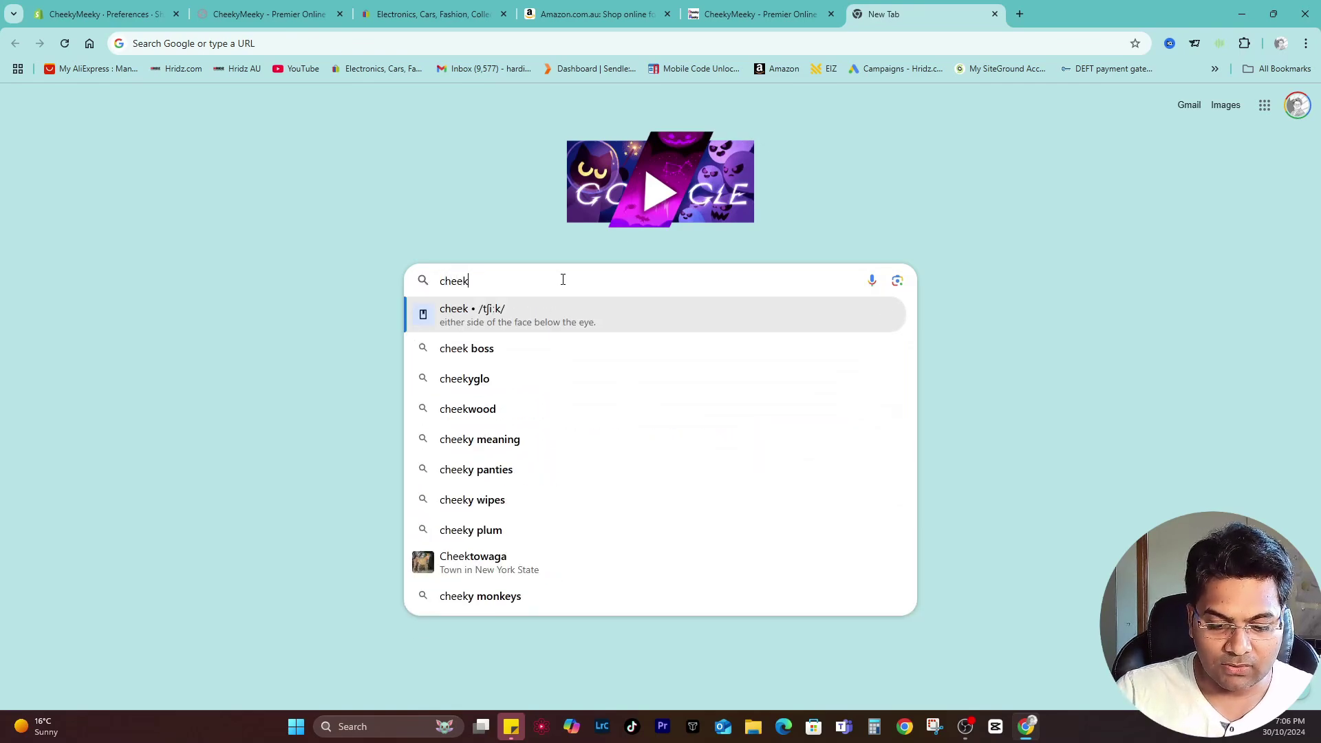
- Search Google for cheekymeeky and compare its result title with the store's Preferences homepage title
{"action": "type", "text": "meeky"}
{"action": "key", "text": "Return"}
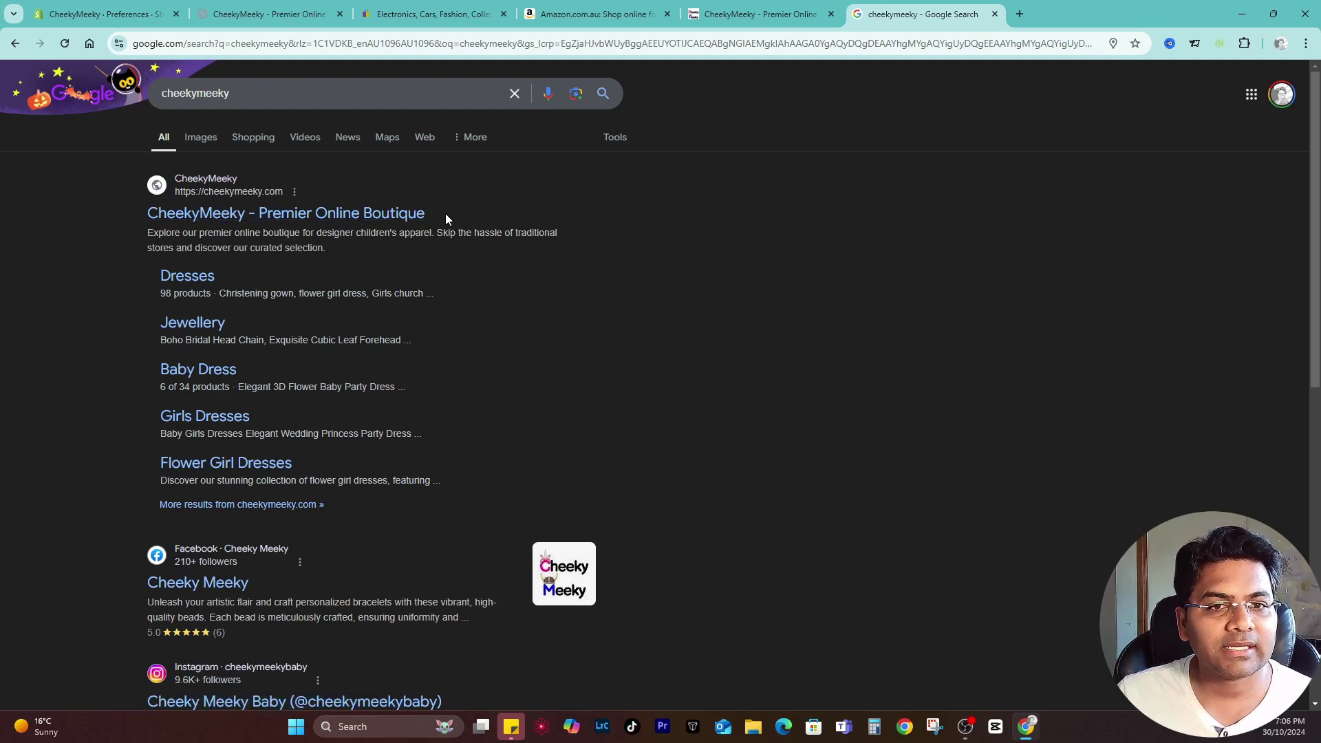
{"action": "left_click_drag", "start_coordinate": [445, 213], "coordinate": [146, 214]}
{"action": "left_click", "coordinate": [99, 14]}
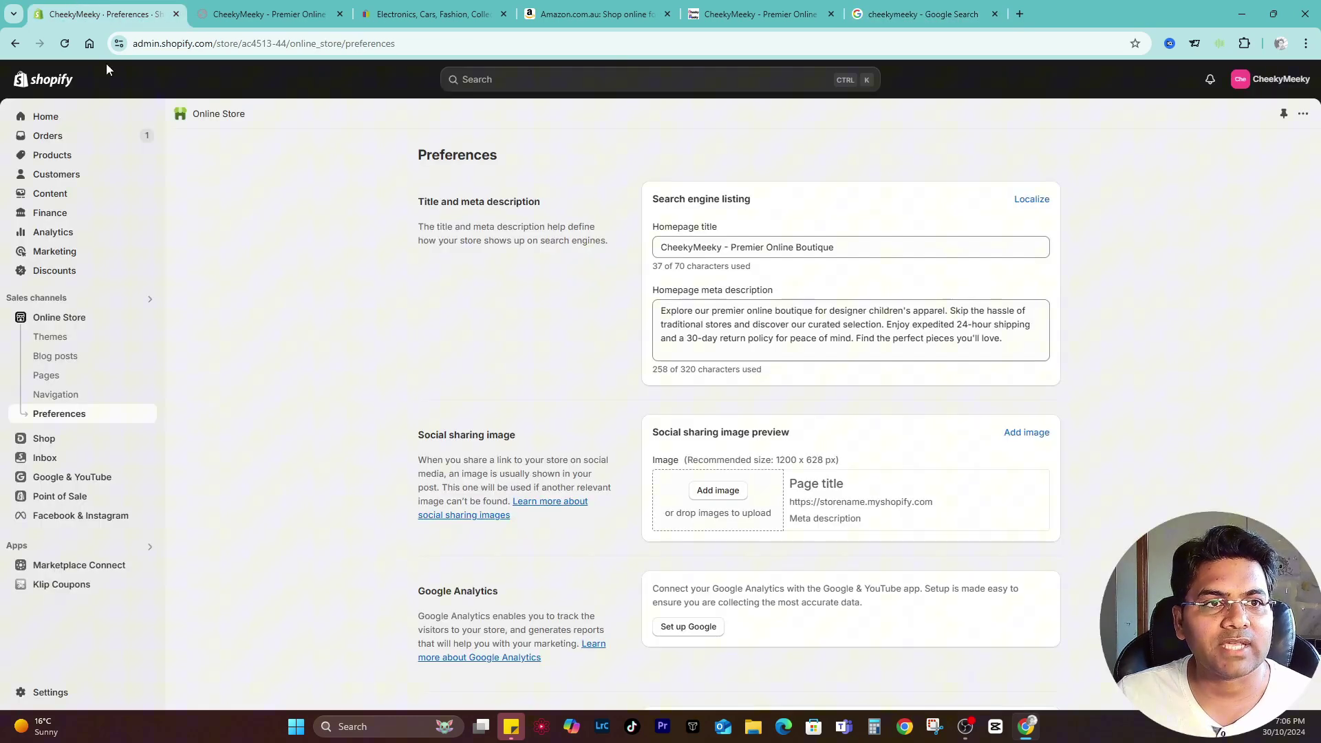
{"action": "left_click_drag", "start_coordinate": [847, 249], "coordinate": [598, 244]}
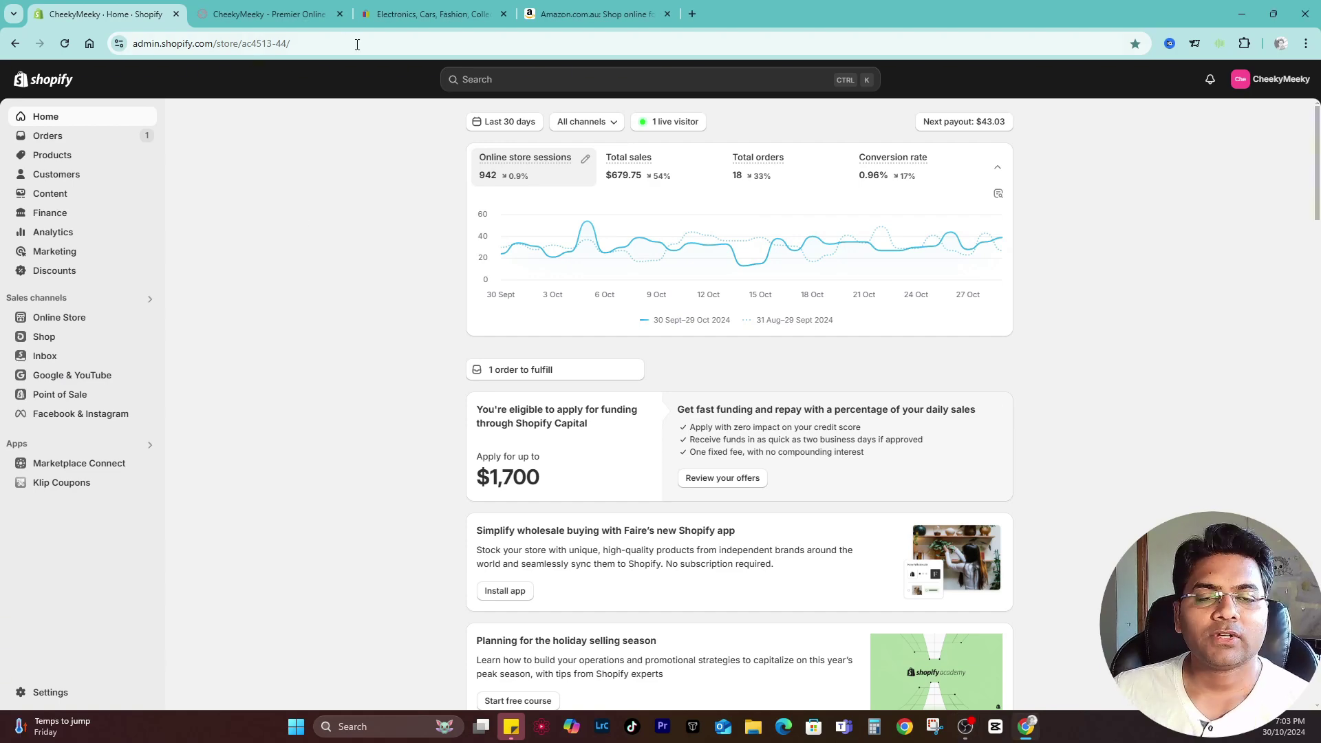
{"action": "left_click", "coordinate": [431, 16]}
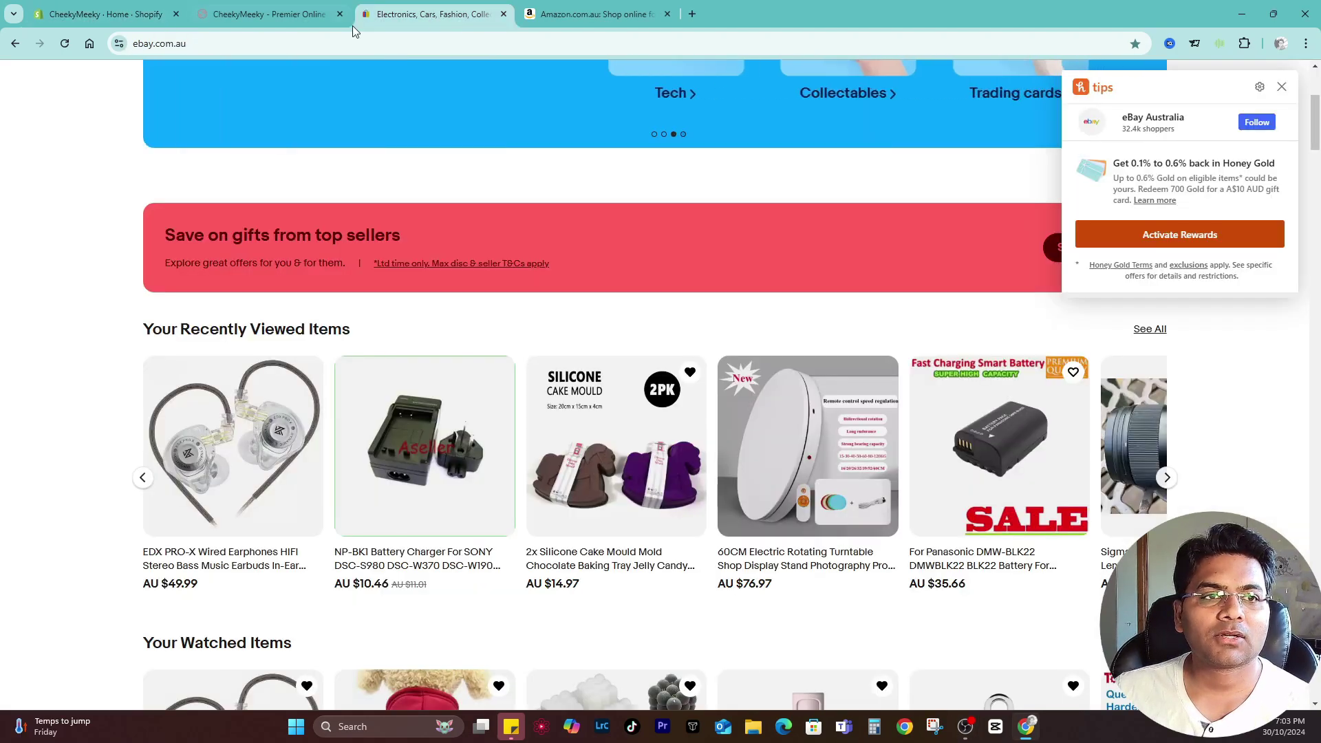
{"action": "left_click", "coordinate": [588, 17]}
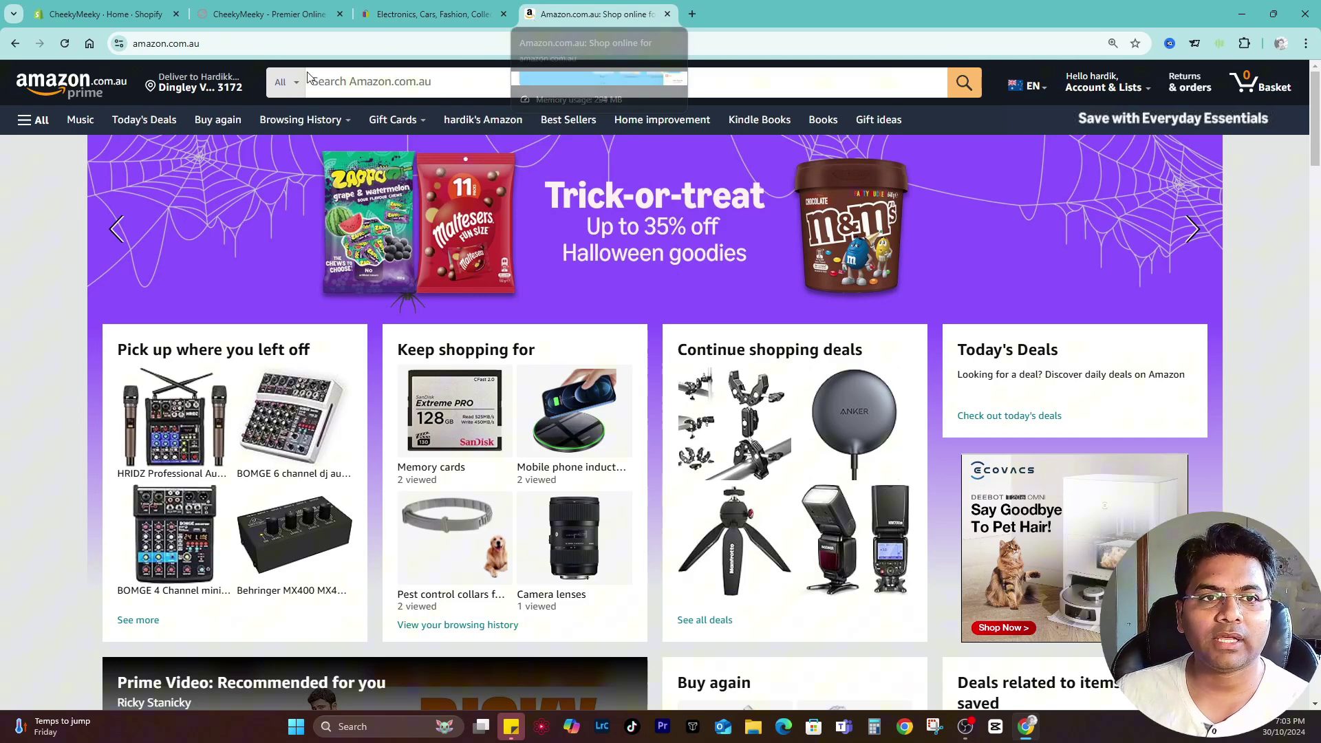
{"action": "left_click", "coordinate": [103, 14]}
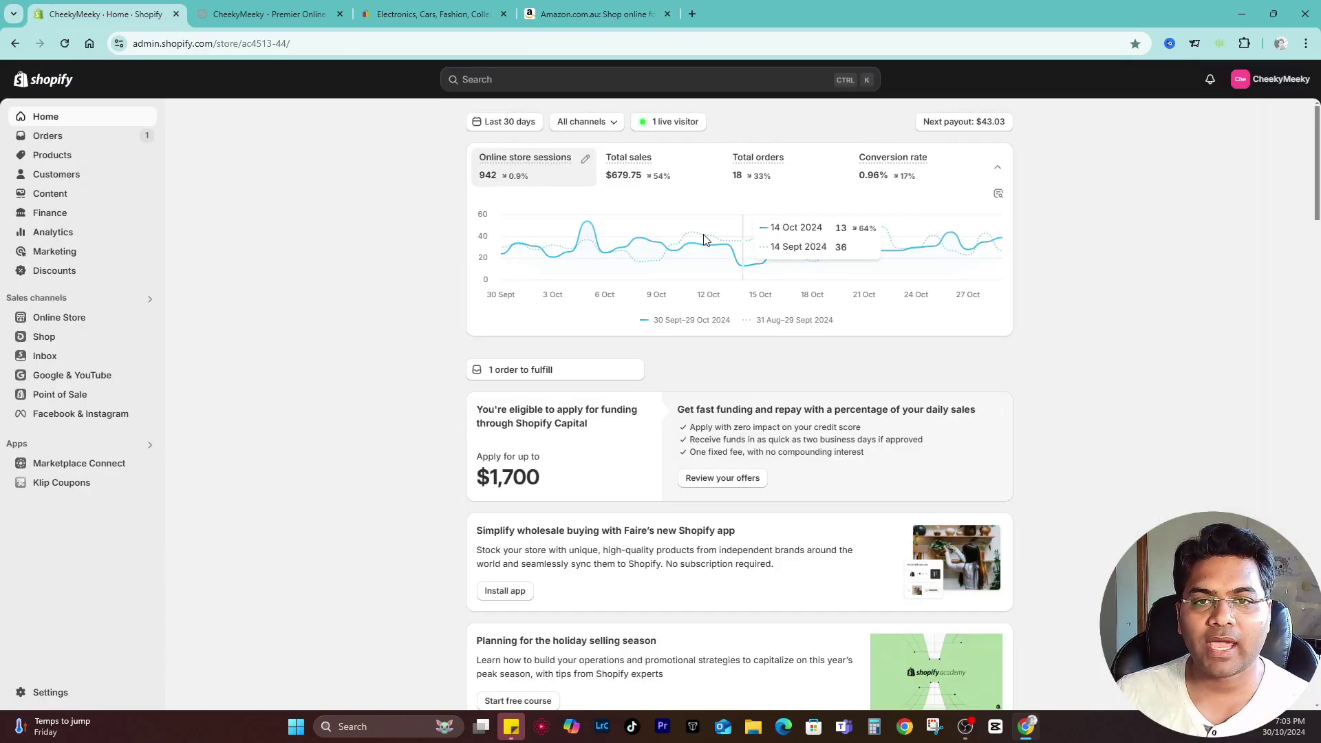
{"action": "left_click", "coordinate": [226, 19]}
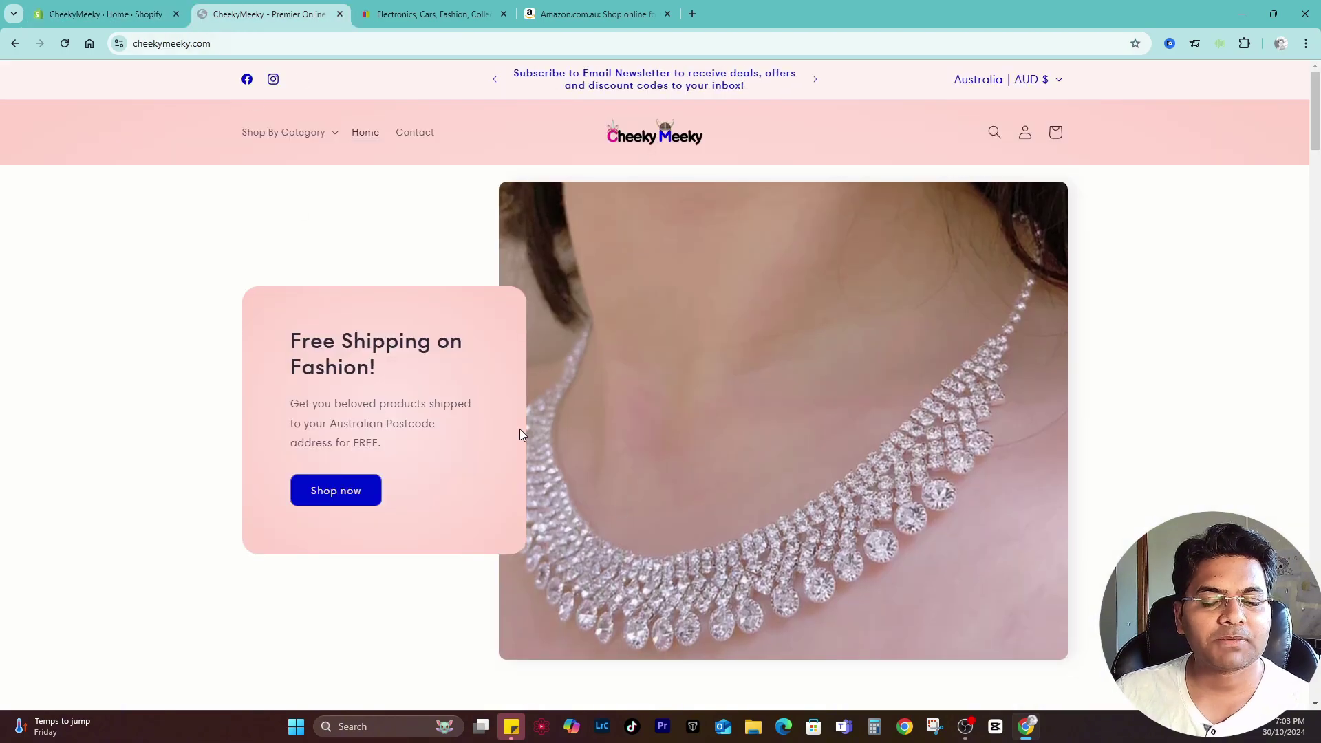
{"action": "scroll", "coordinate": [396, 374], "scroll_direction": "down", "scroll_amount": 3}
{"action": "scroll", "coordinate": [393, 364], "scroll_direction": "down", "scroll_amount": 3}
{"action": "scroll", "coordinate": [250, 289], "scroll_direction": "up", "scroll_amount": 6}
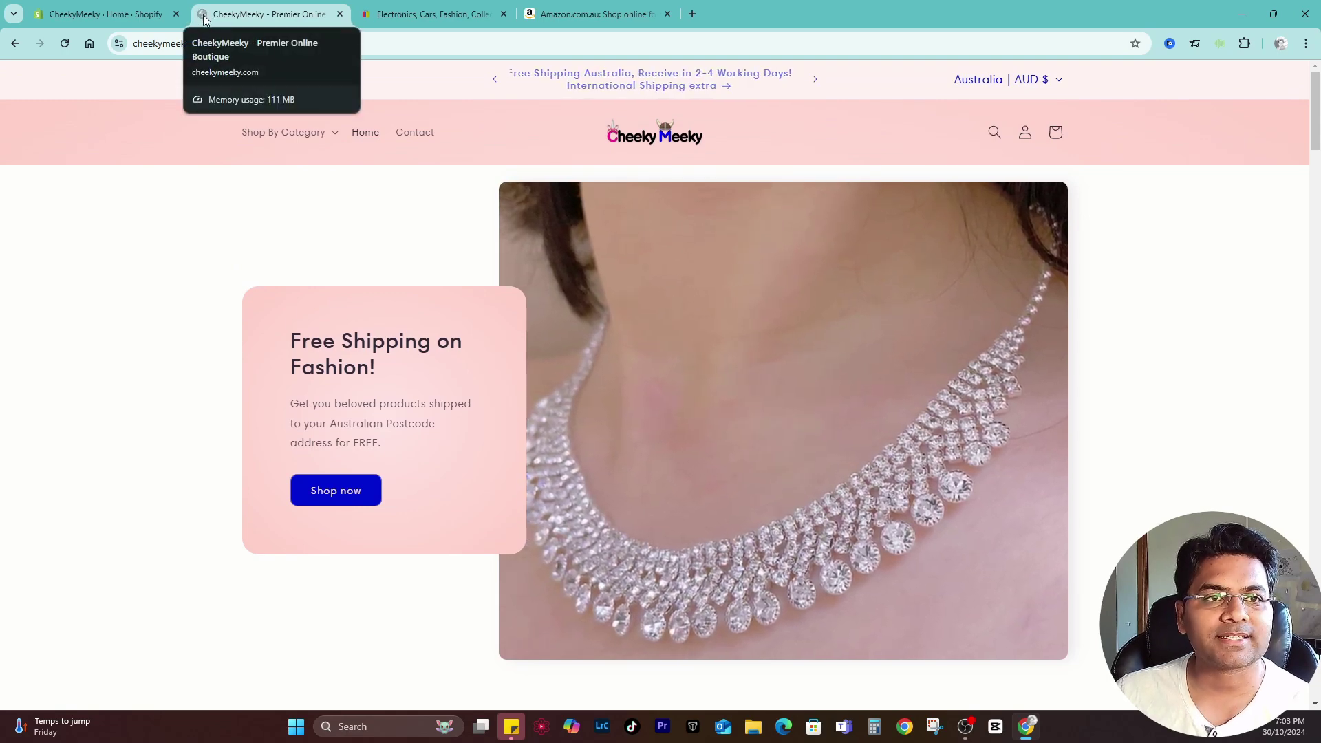
{"action": "left_click", "coordinate": [147, 14]}
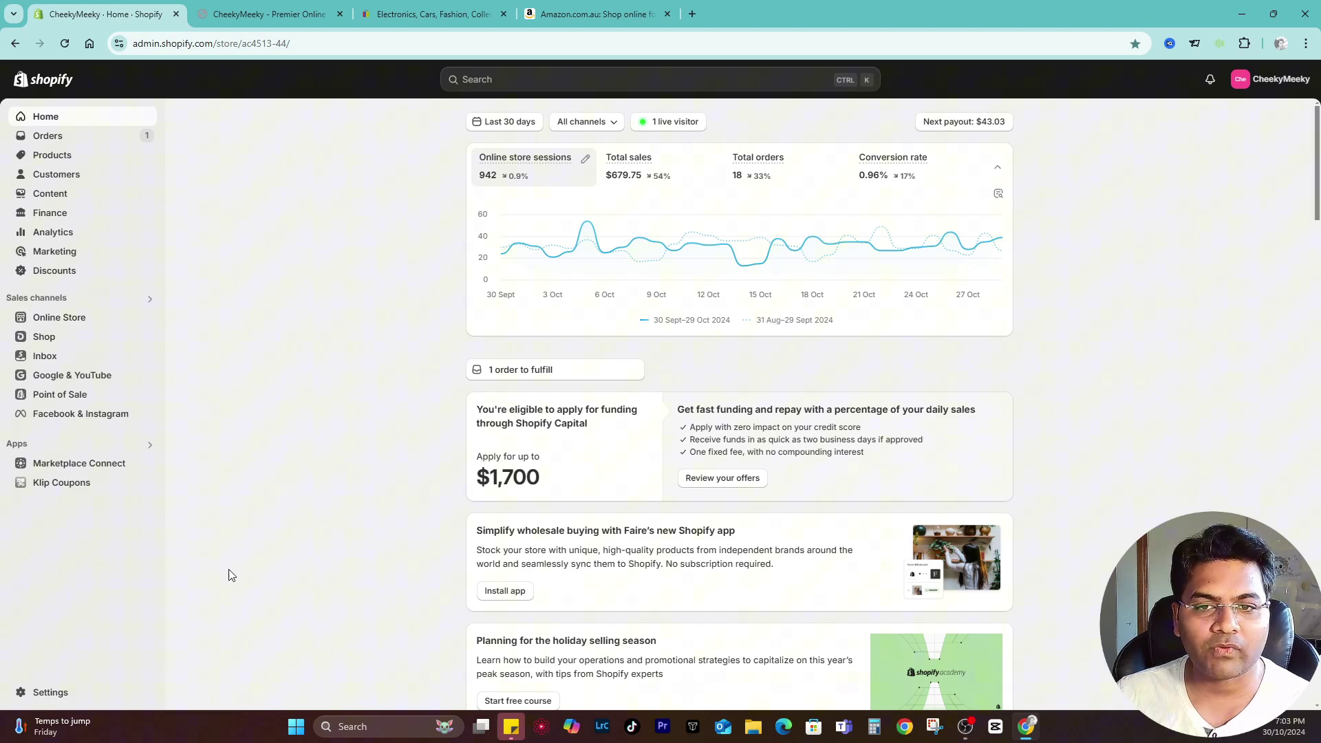
- Open the live Sense-original theme editor's Theme settings and expand the Logo section
{"action": "left_click", "coordinate": [66, 322]}
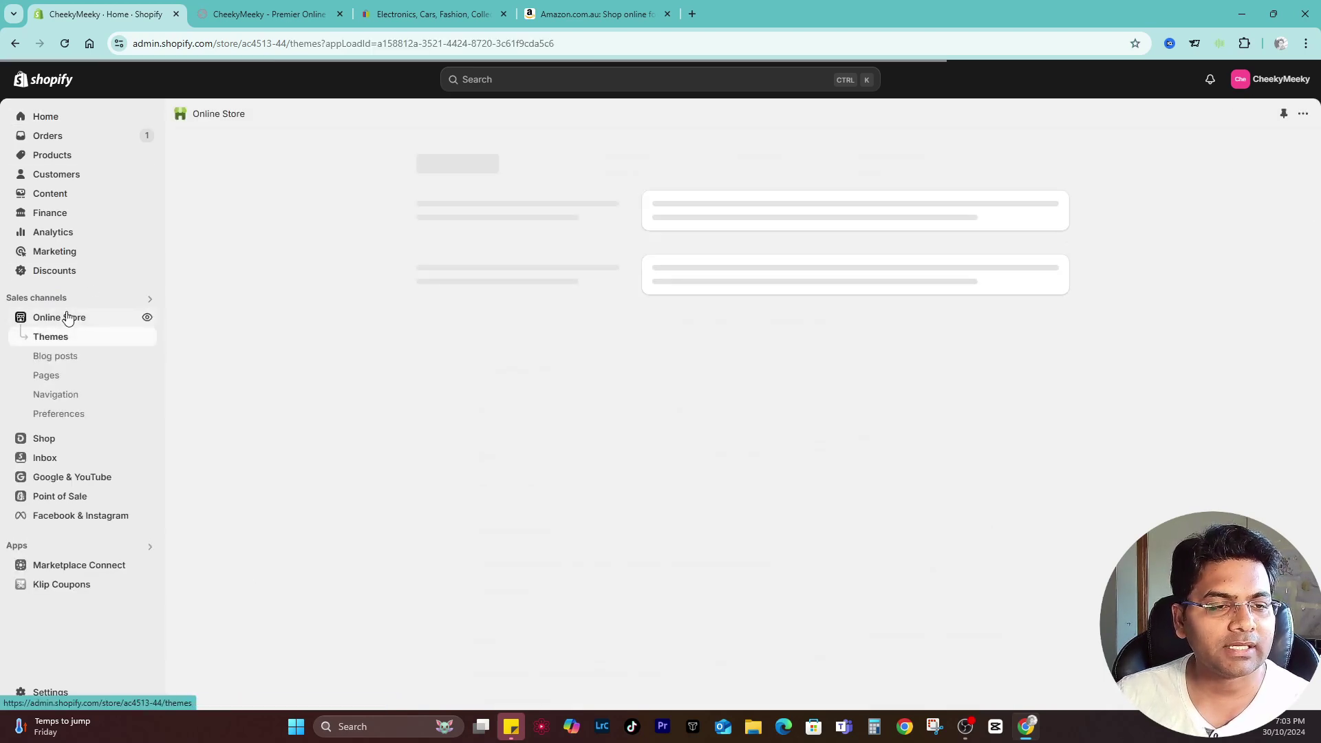
{"action": "left_click", "coordinate": [1017, 473]}
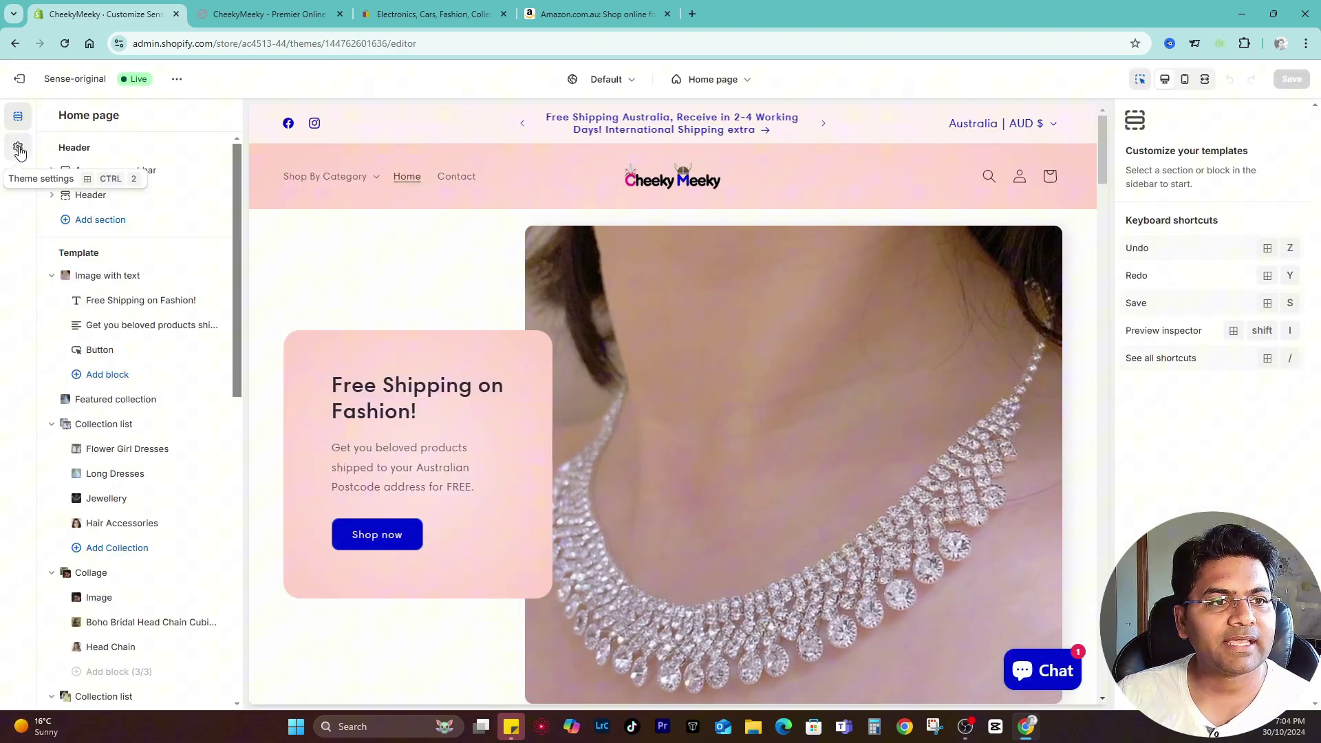
{"action": "left_click", "coordinate": [21, 153]}
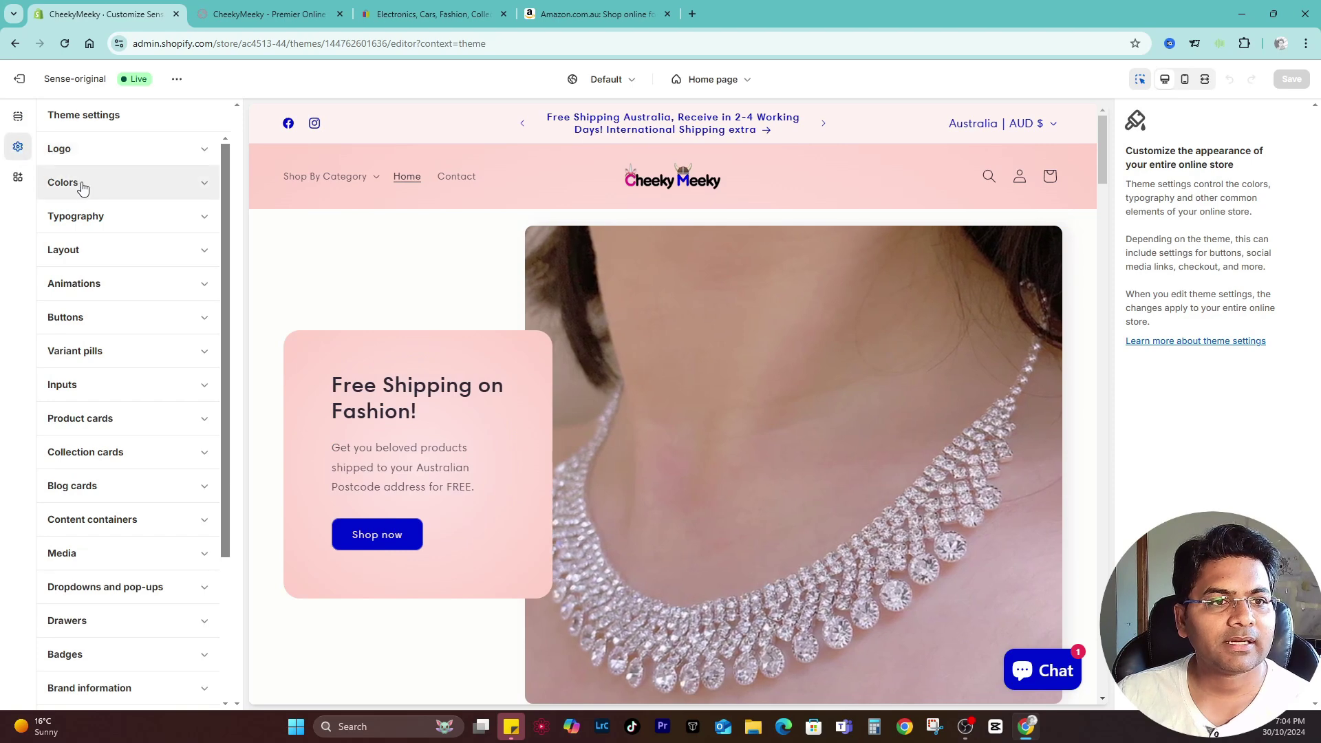
{"action": "left_click", "coordinate": [91, 154]}
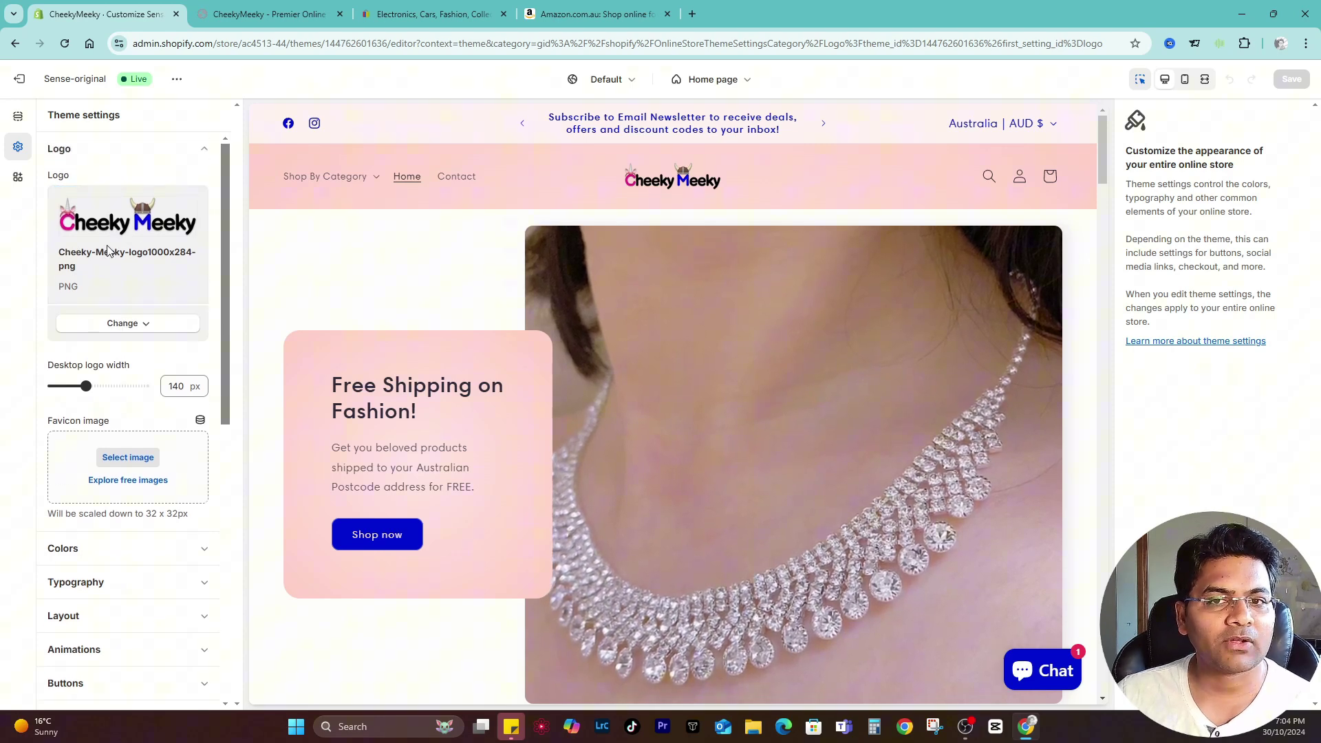
{"action": "scroll", "coordinate": [113, 288], "scroll_direction": "down", "scroll_amount": 2}
{"action": "left_click_drag", "start_coordinate": [109, 283], "coordinate": [49, 287]}
{"action": "left_click", "coordinate": [49, 287]}
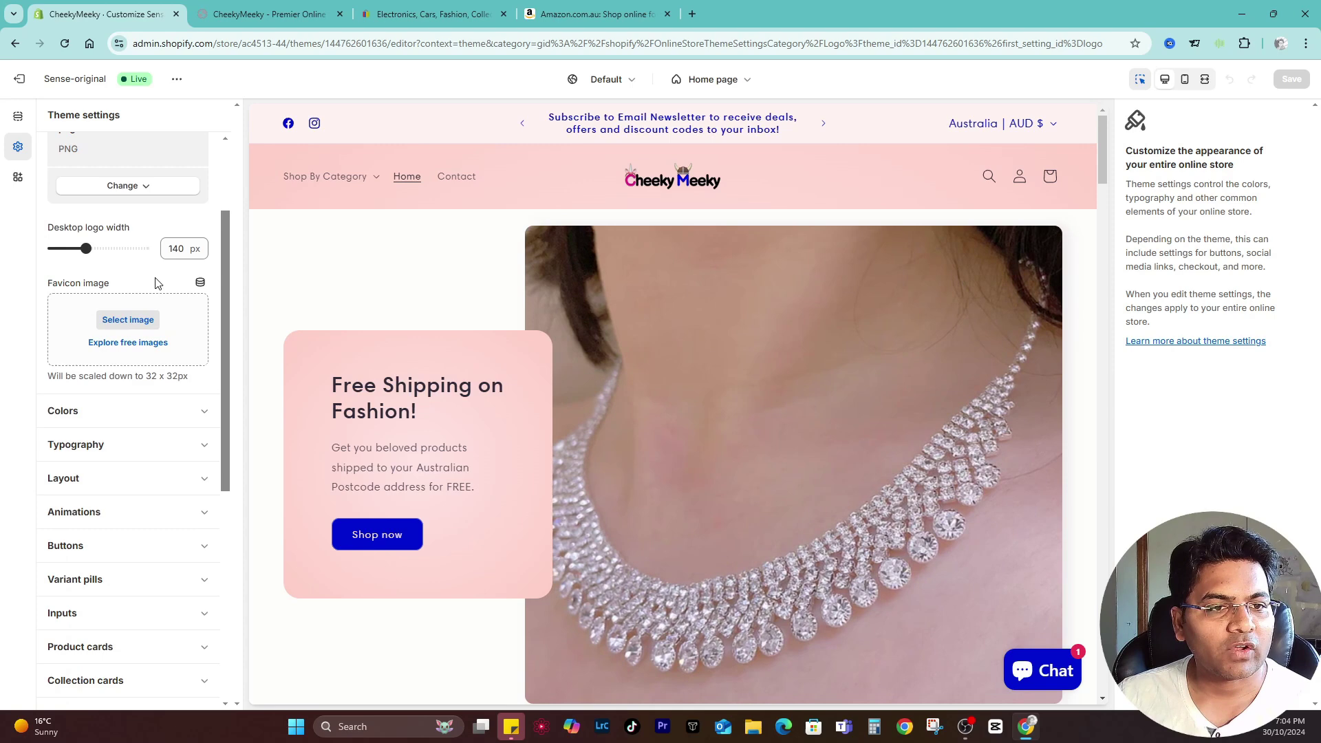
- Search files for 'lo' and set Cheeky-Meeky-Square-Logo-without-eyes-JPG-500p as the favicon image
{"action": "left_click", "coordinate": [128, 319]}
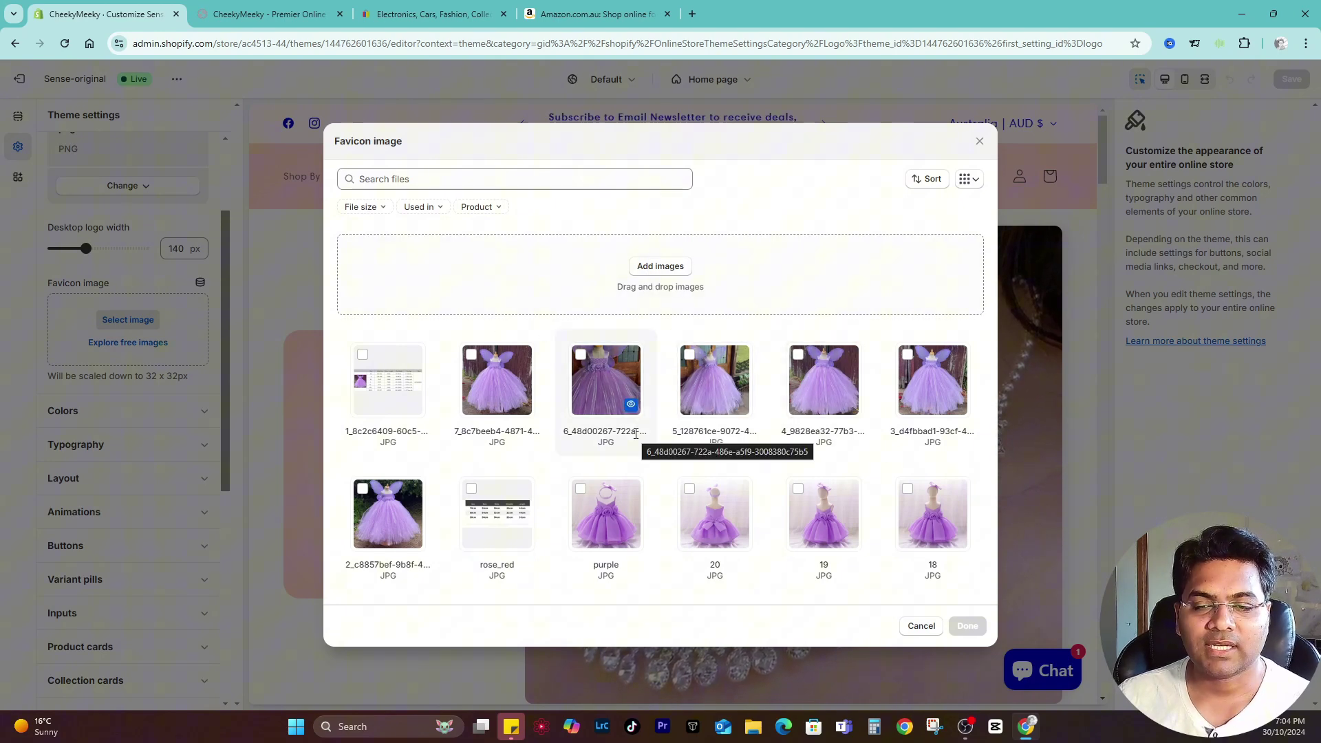
{"action": "left_click", "coordinate": [441, 173]}
{"action": "type", "text": "logo"}
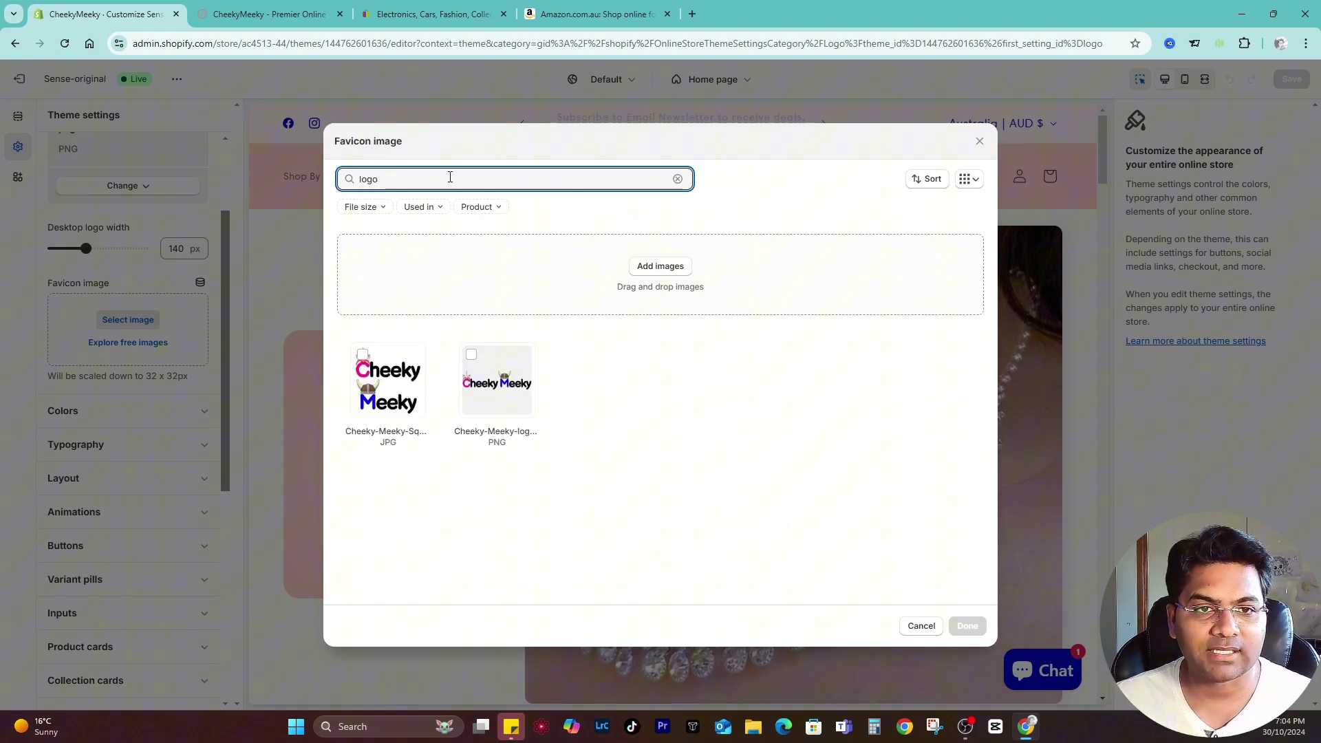
{"action": "left_click", "coordinate": [363, 358]}
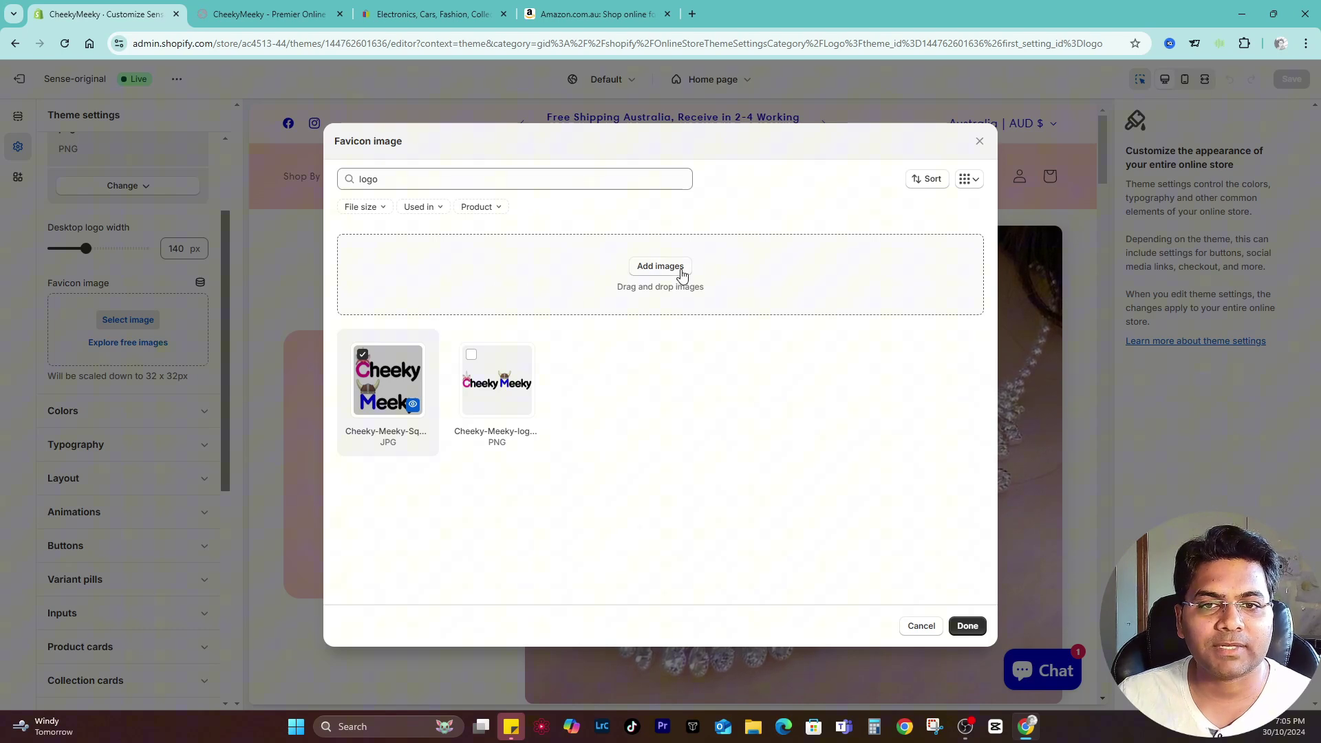
{"action": "left_click", "coordinate": [969, 625]}
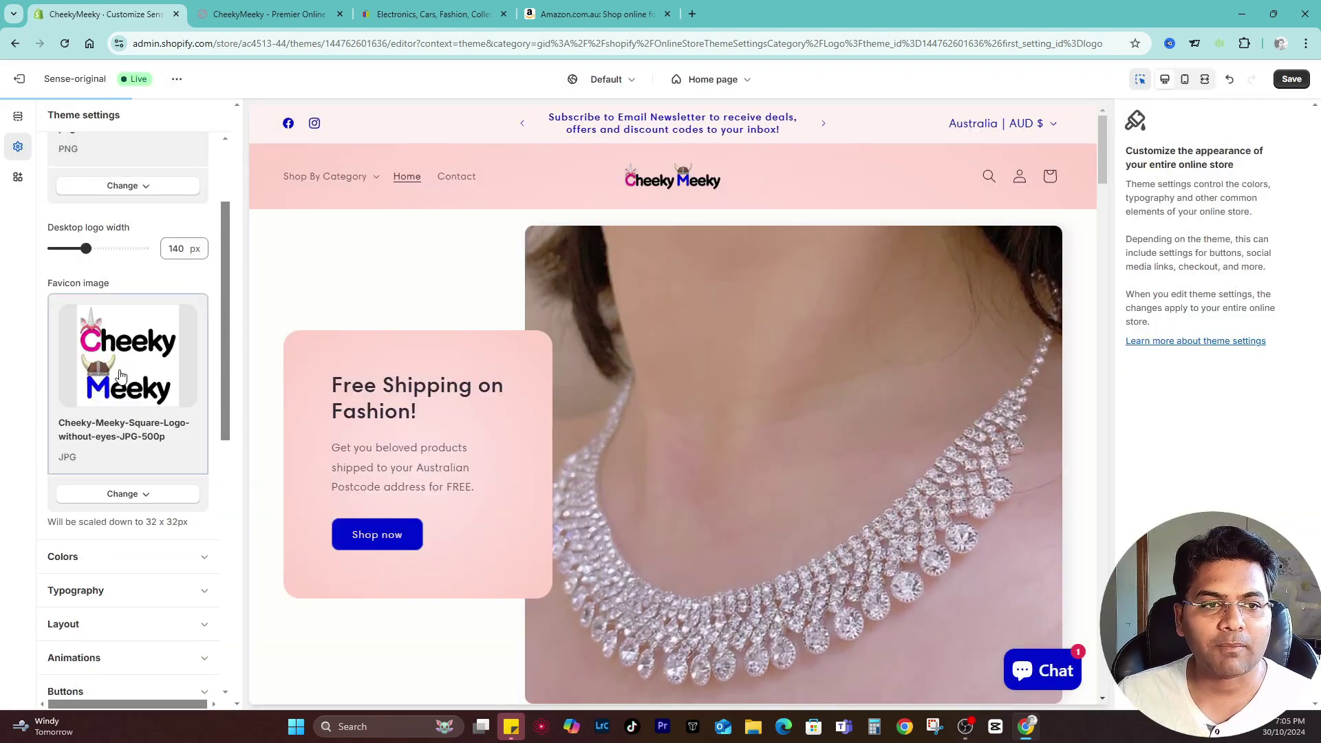
- Check the 32 x 32px favicon size note and save the theme changes
{"action": "scroll", "coordinate": [154, 537], "scroll_direction": "down", "scroll_amount": 1}
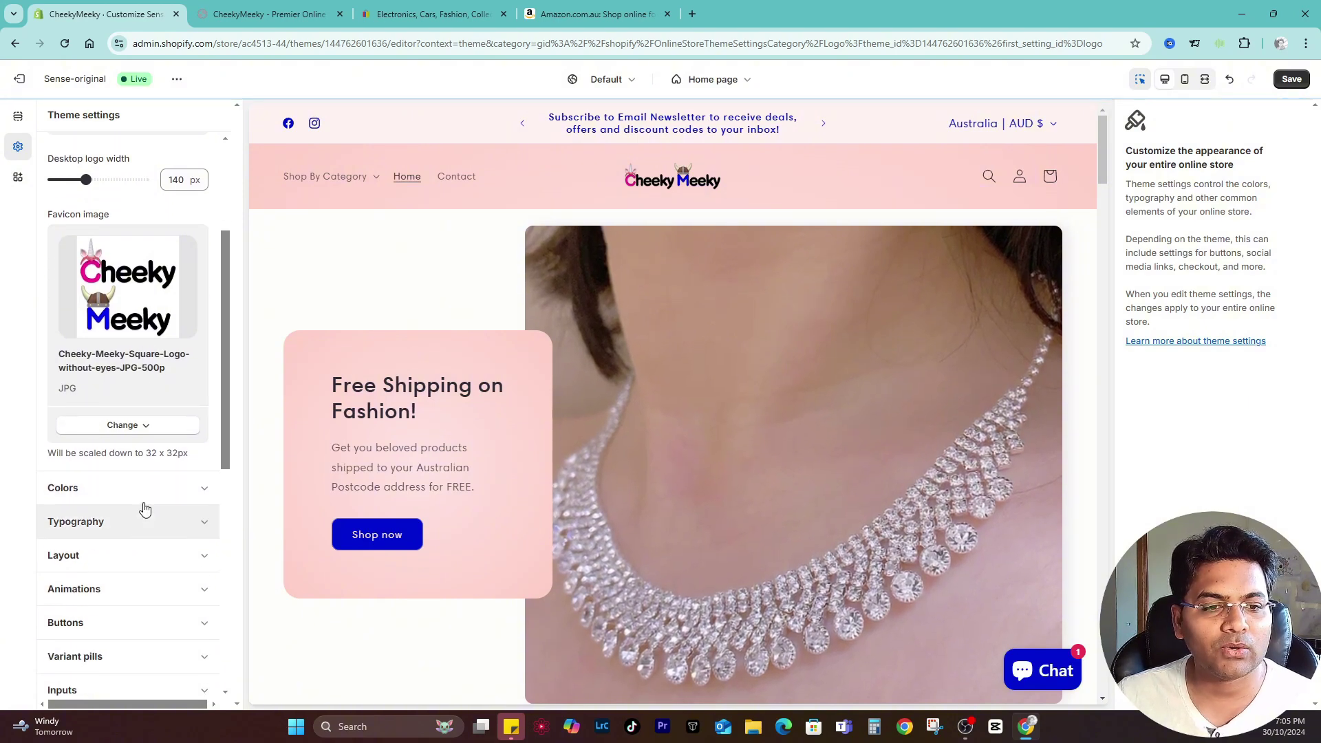
{"action": "double_click", "coordinate": [151, 453]}
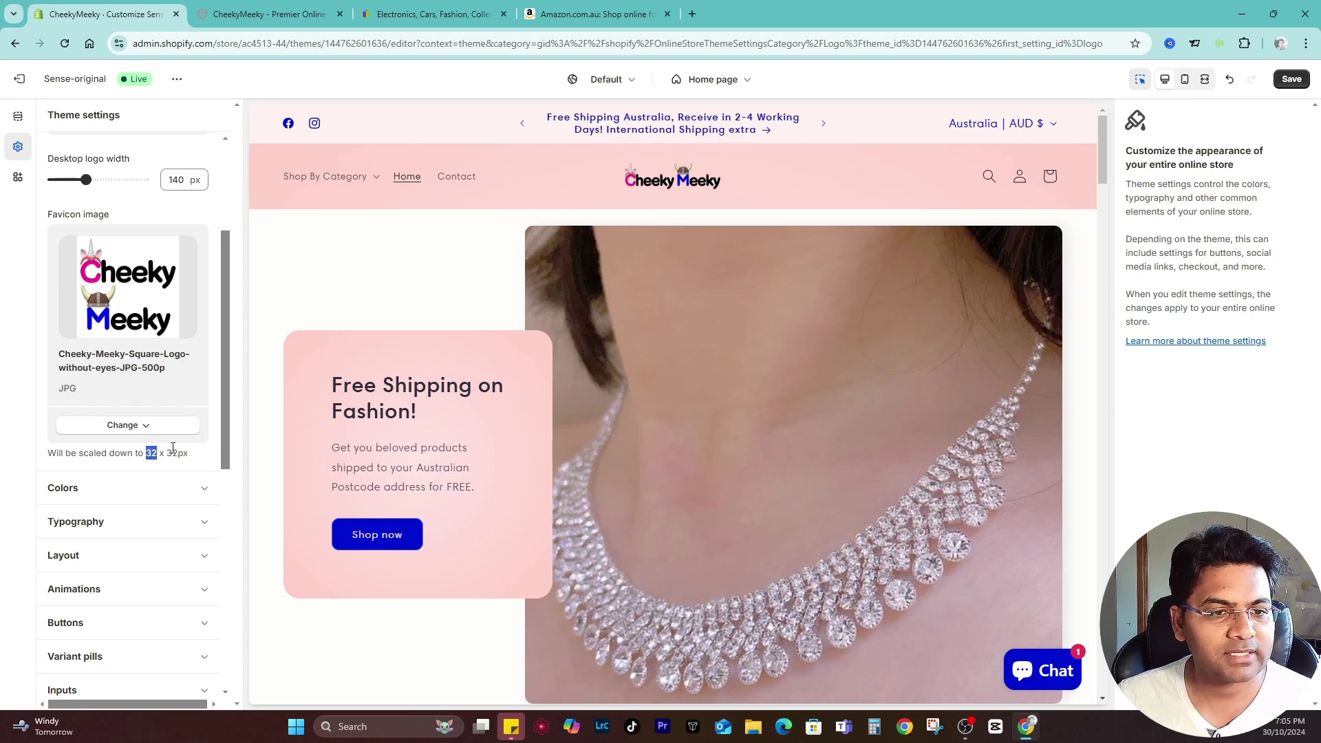
{"action": "left_click", "coordinate": [1281, 81]}
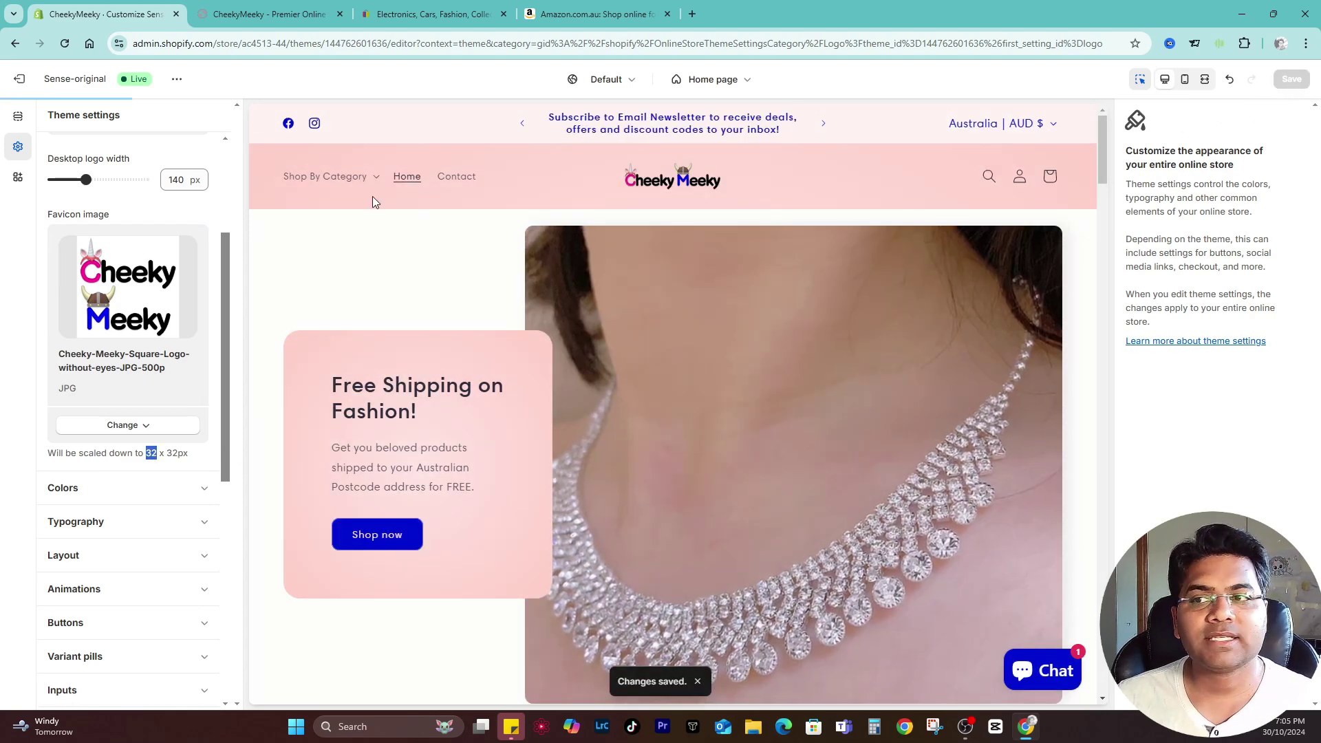
- Copy the storefront address, load cheekymeeky.com in a new tab, and return to the theme editor
{"action": "left_click", "coordinate": [250, 19]}
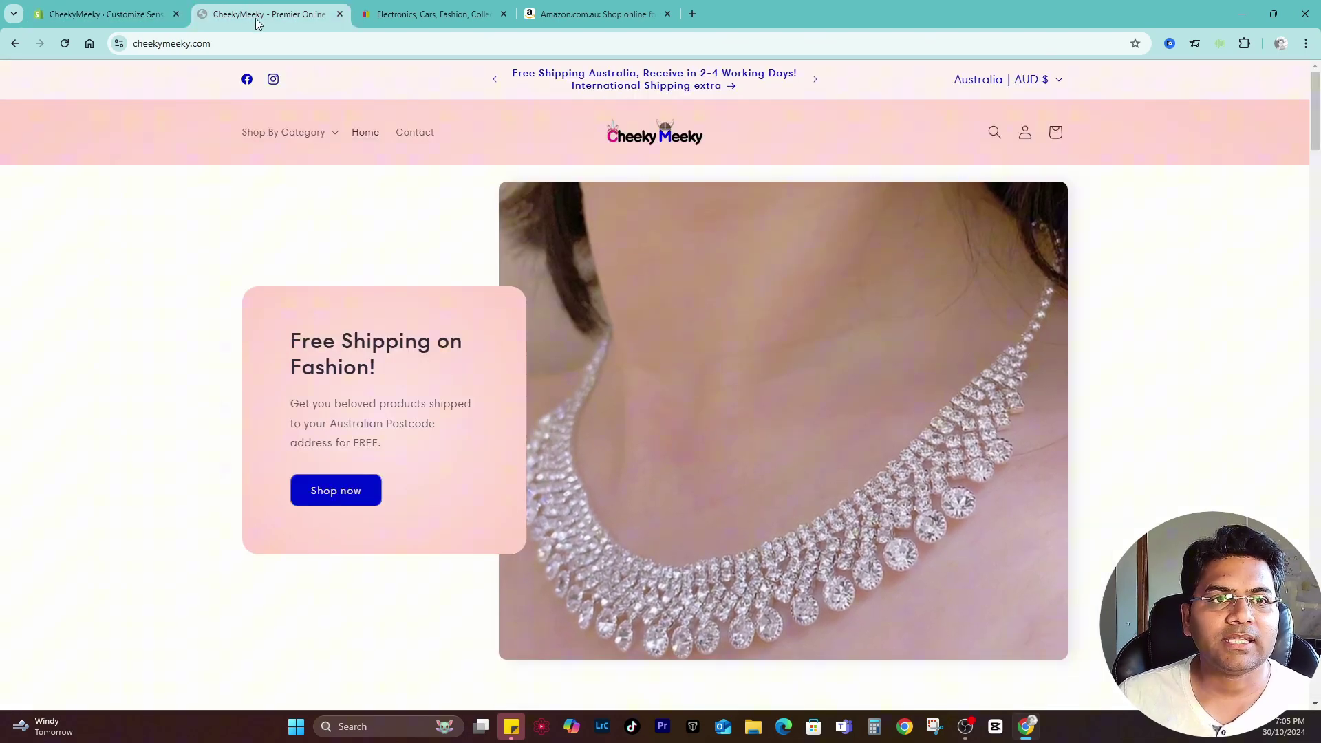
{"action": "left_click", "coordinate": [233, 43]}
{"action": "key", "text": "ctrl+c"}
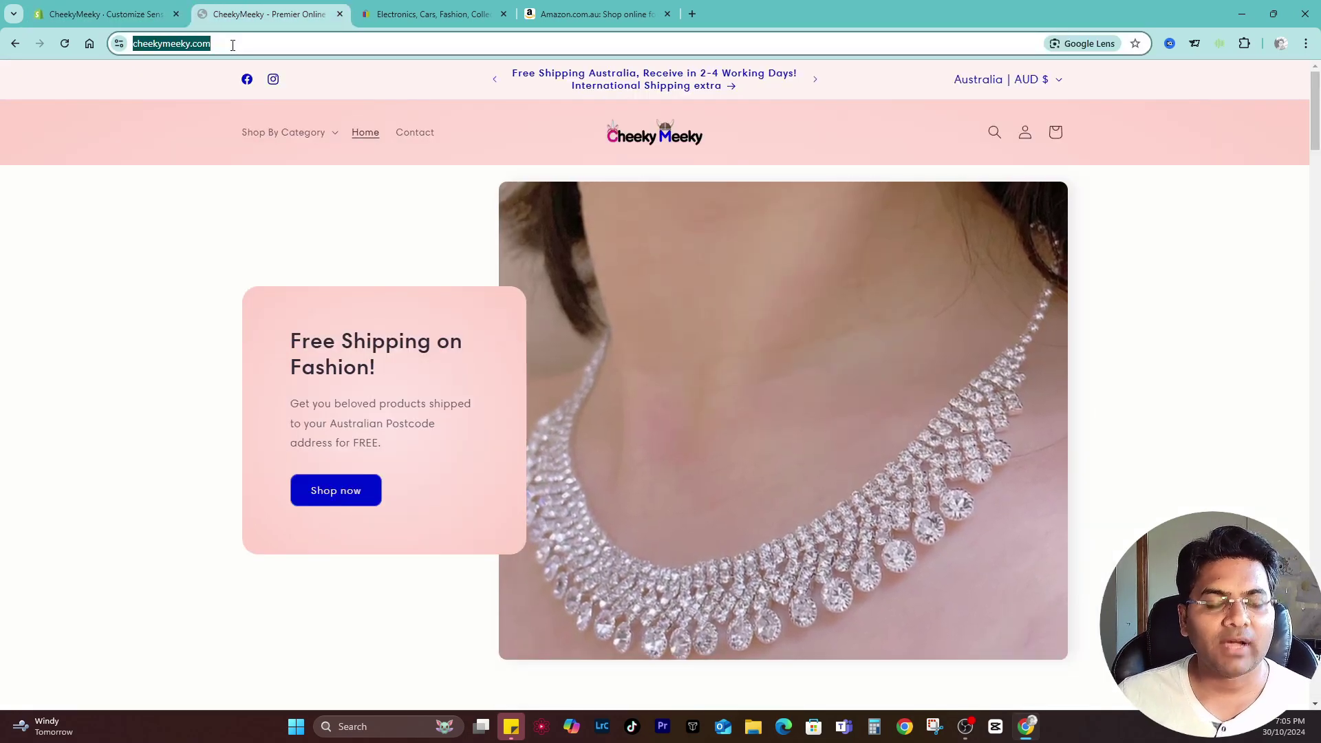
{"action": "left_click", "coordinate": [695, 15]}
{"action": "key", "text": "ctrl+v"}
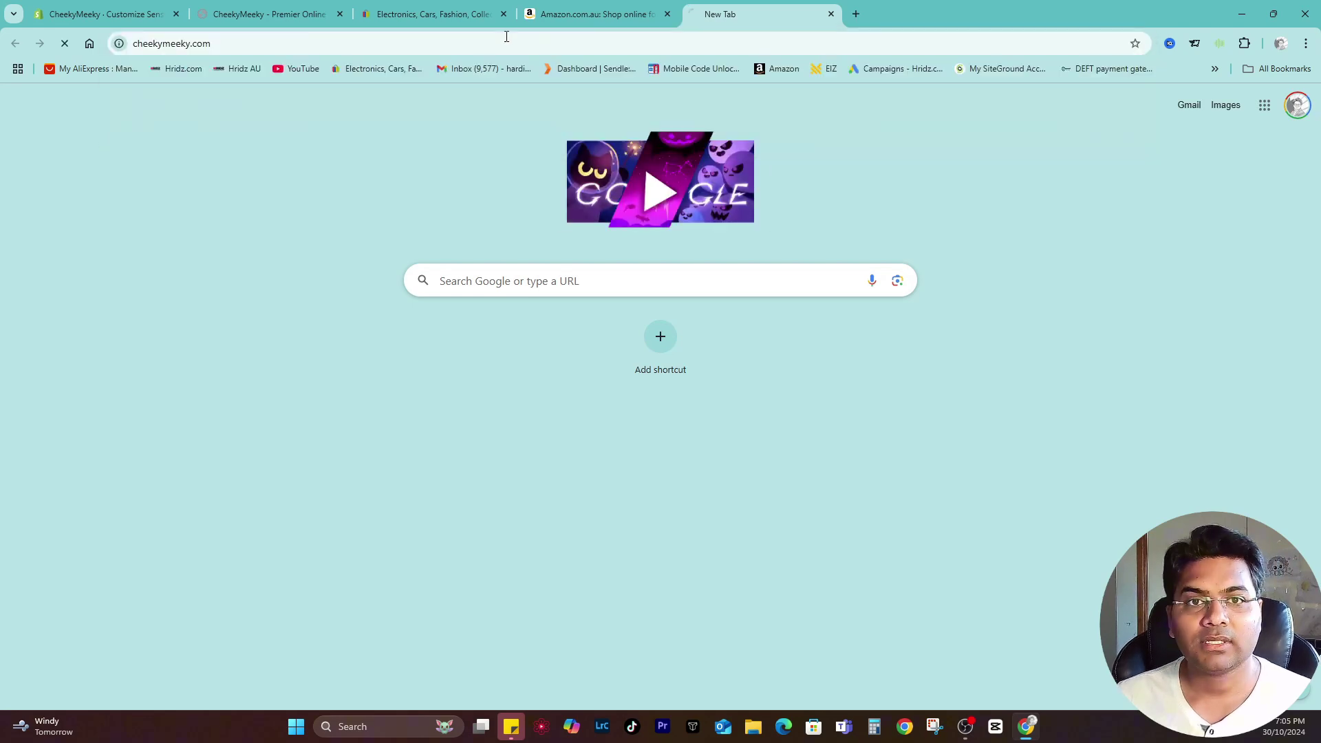
{"action": "key", "text": "Return"}
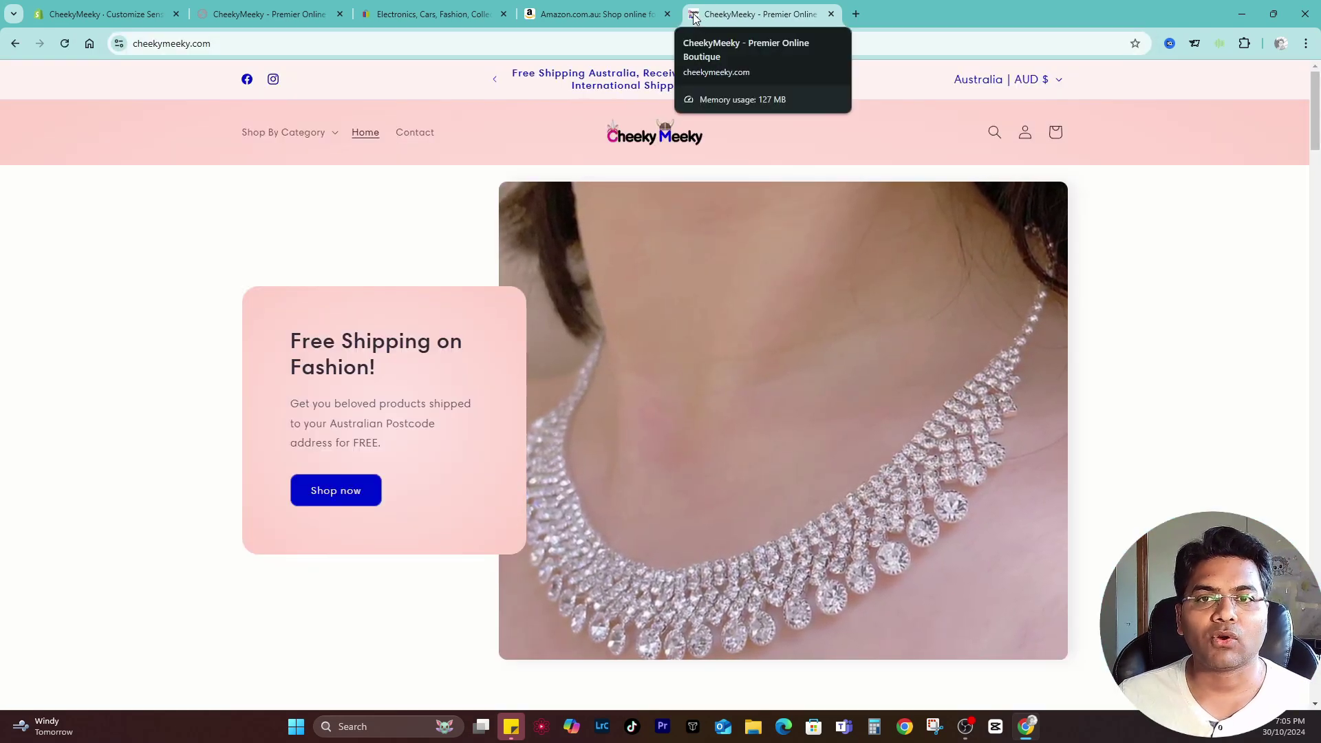
{"action": "left_click", "coordinate": [135, 9]}
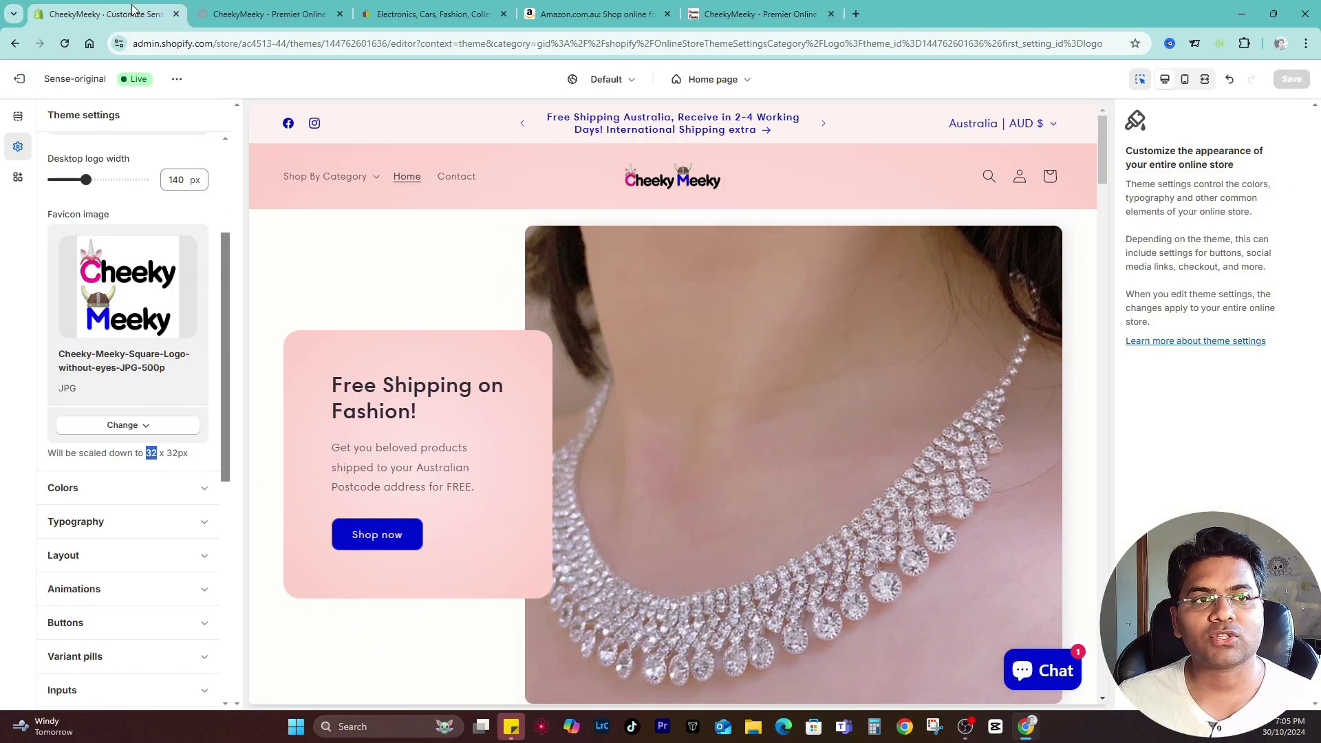
- Exit the theme editor to Online Store Preferences and review the 'CheekyMeeky - Premier Online Boutique' homepage title
{"action": "left_click", "coordinate": [20, 78]}
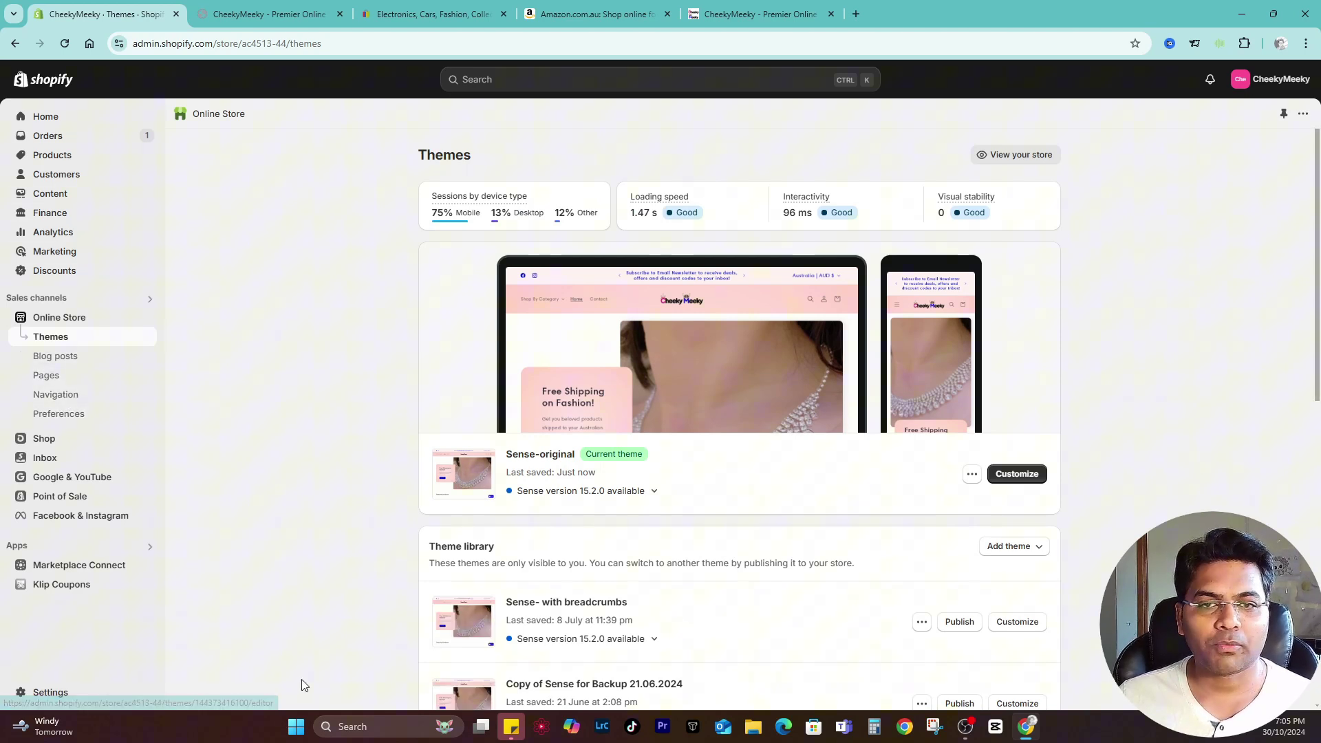
{"action": "left_click", "coordinate": [56, 417]}
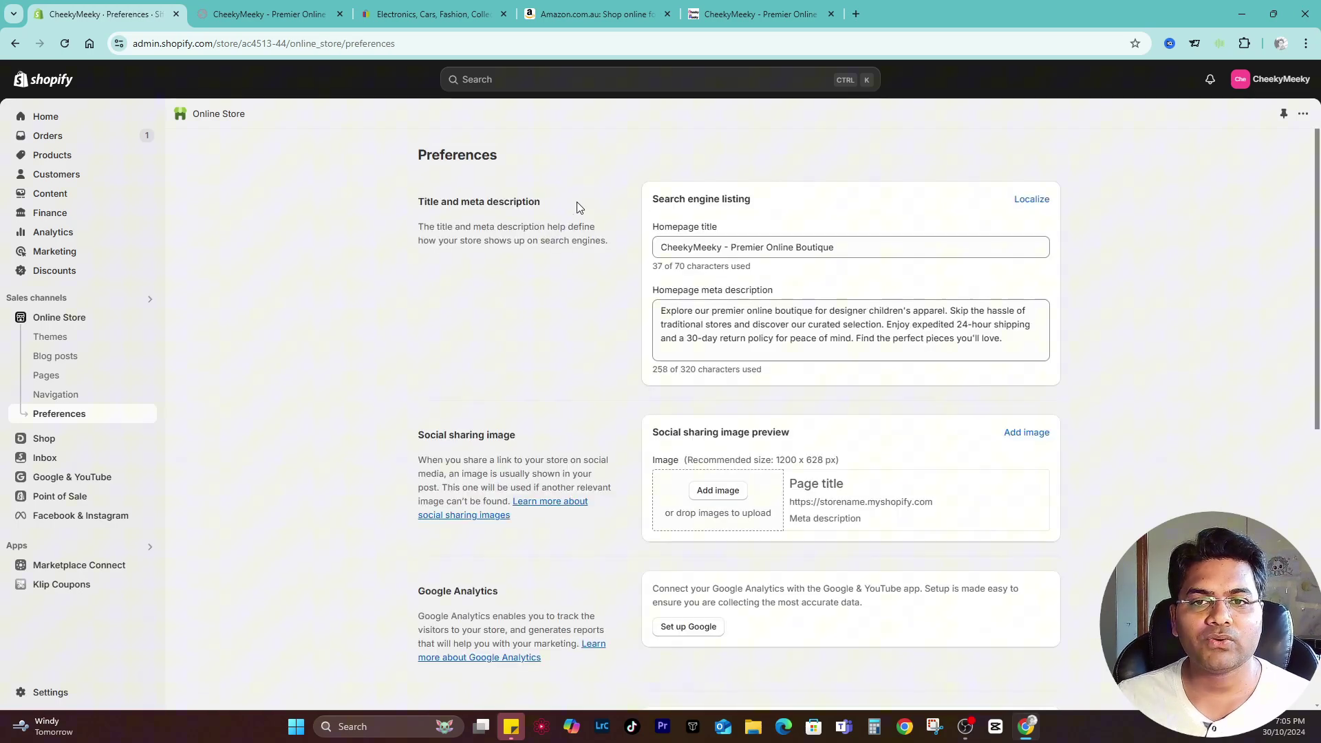
{"action": "scroll", "coordinate": [878, 286], "scroll_direction": "down", "scroll_amount": 4}
{"action": "scroll", "coordinate": [878, 282], "scroll_direction": "up", "scroll_amount": 4}
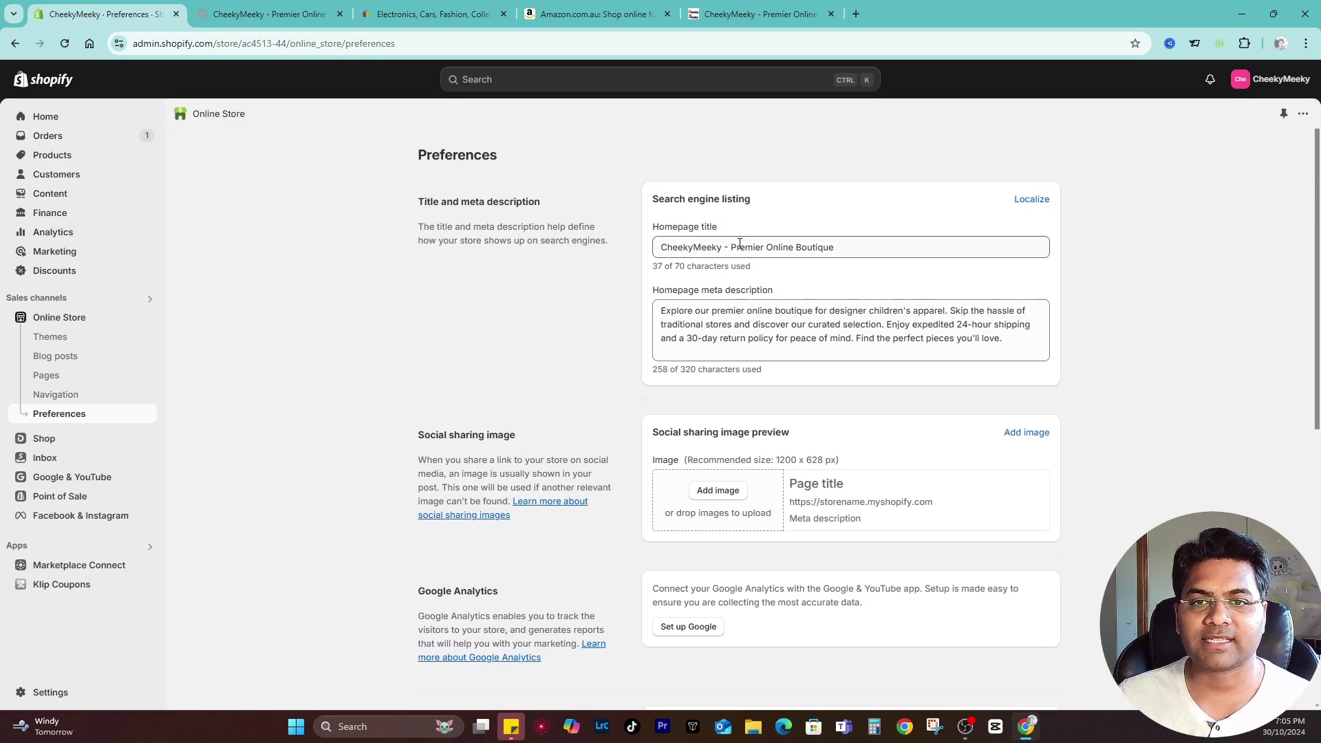
{"action": "triple_click", "coordinate": [679, 248]}
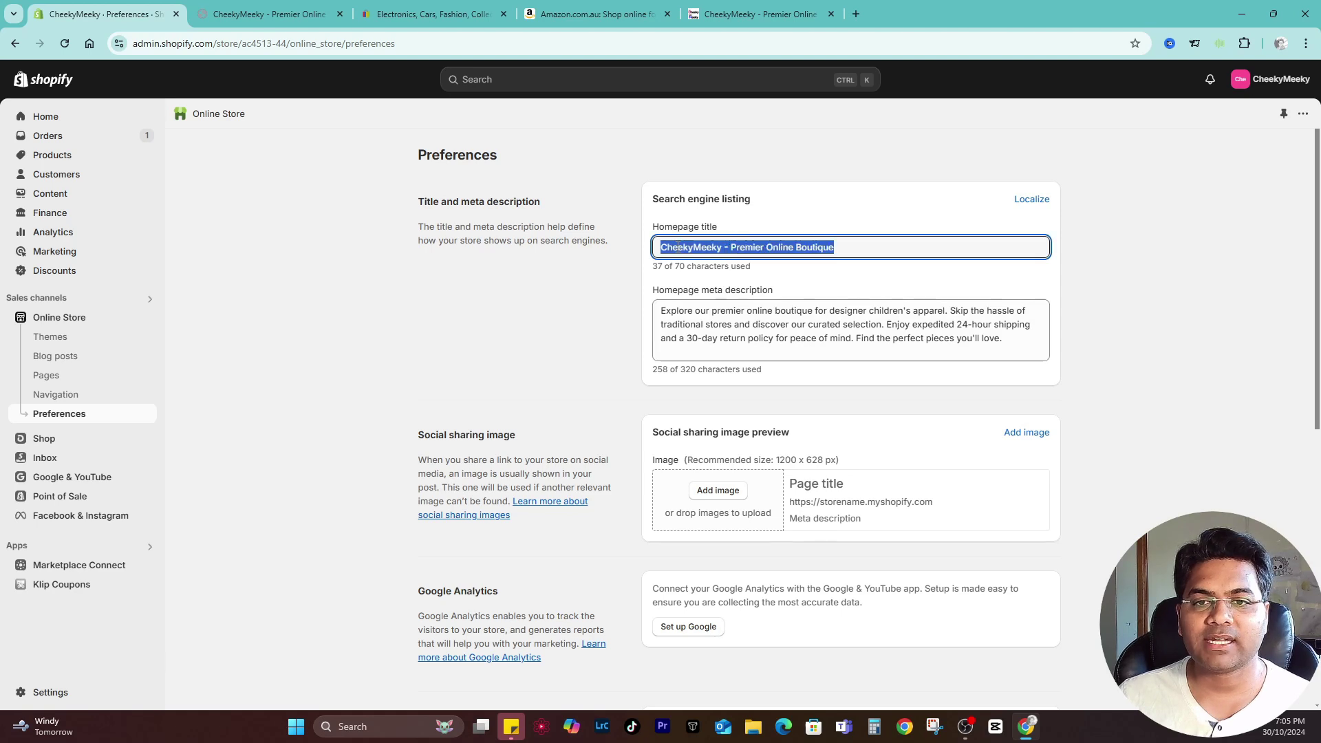
{"action": "left_click", "coordinate": [778, 250]}
{"action": "left_click_drag", "start_coordinate": [721, 250], "coordinate": [599, 259]}
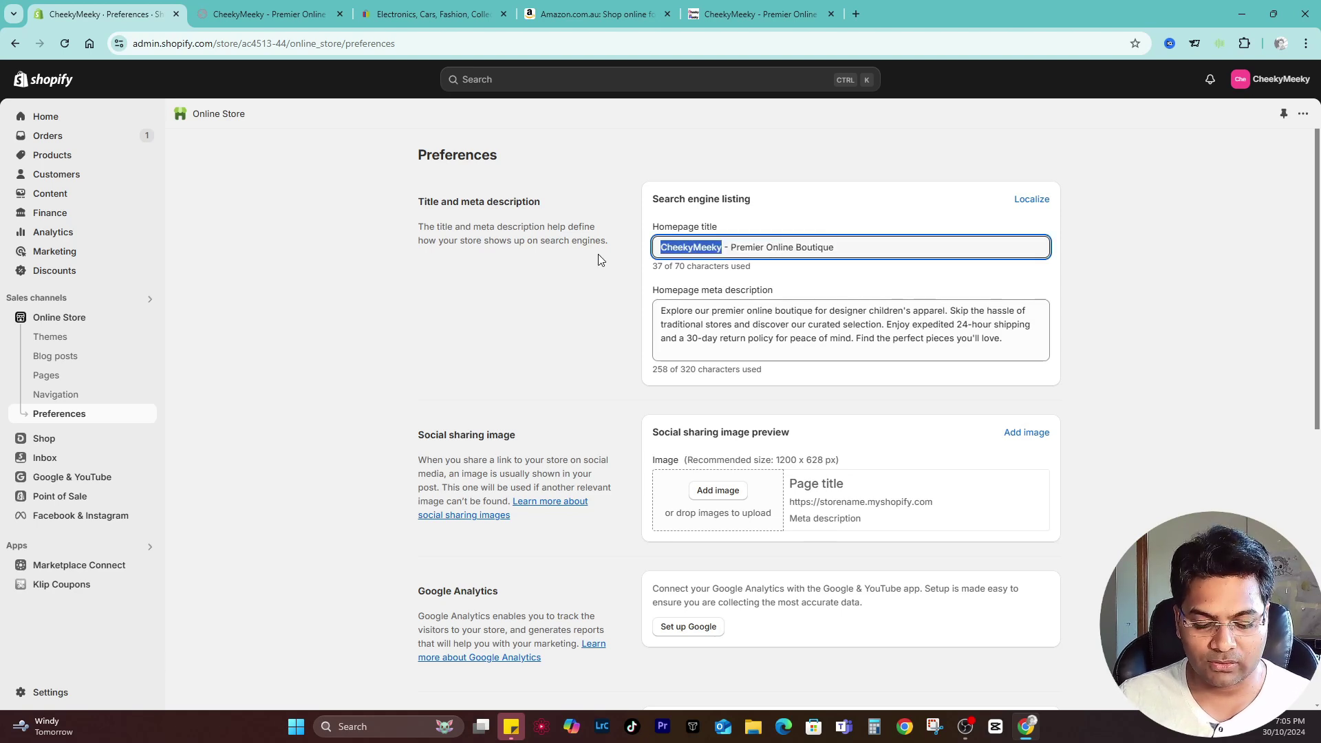
{"action": "left_click", "coordinate": [894, 282]}
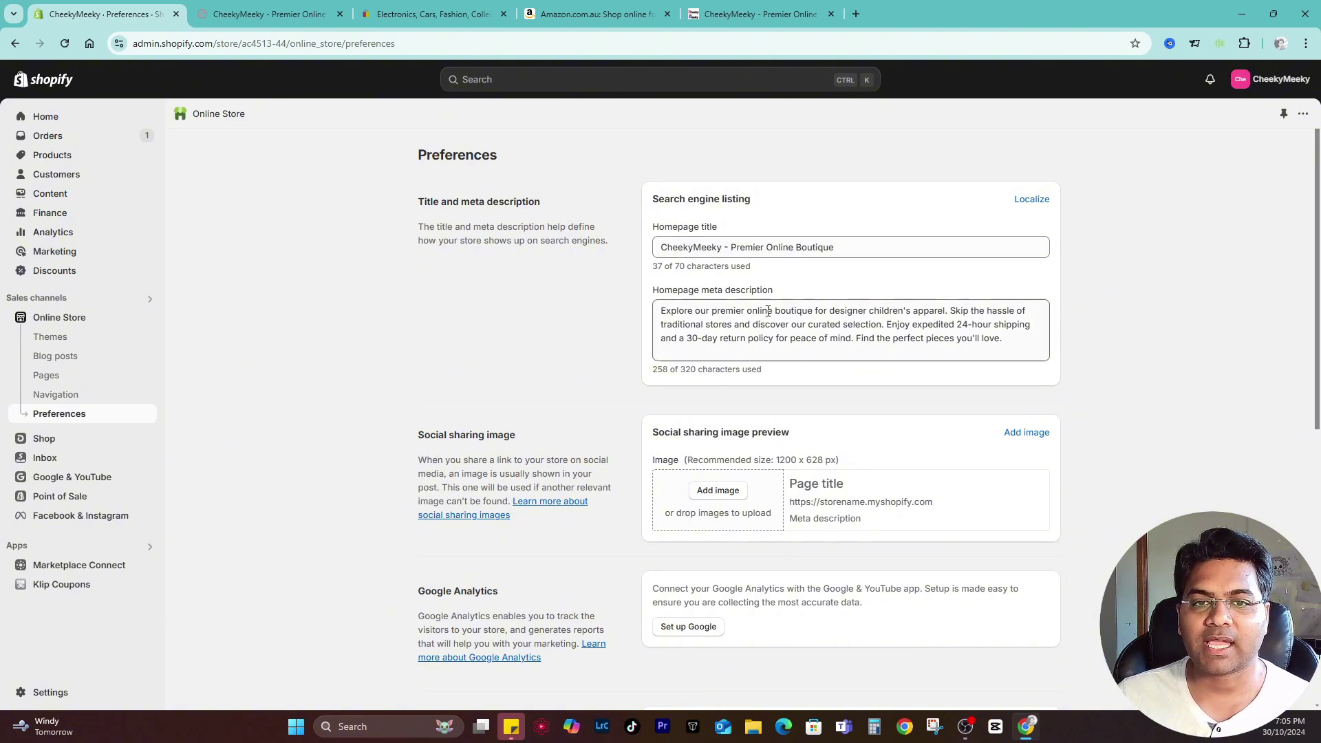
- Search Google for cheekymeeky in a new tab
{"action": "key", "text": "ctrl+t"}
{"action": "left_click", "coordinate": [563, 279]}
{"action": "type", "text": "chee"}
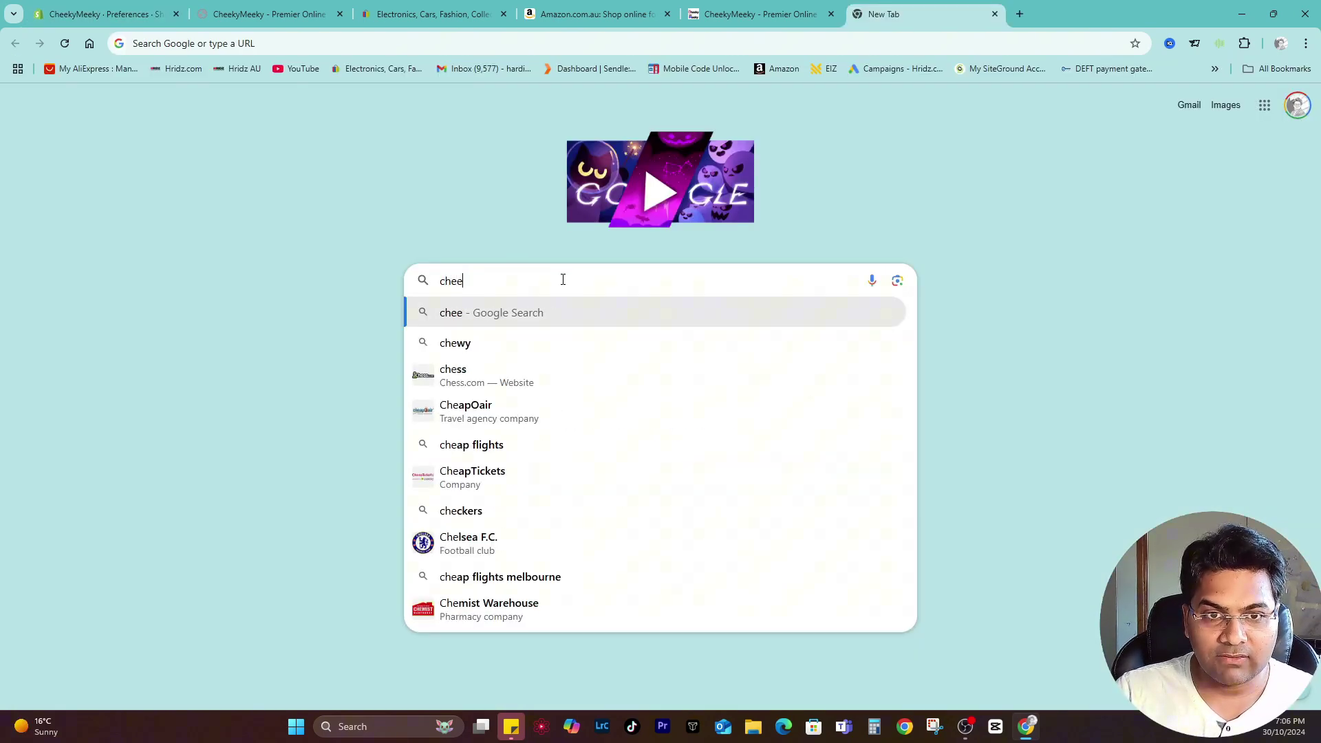
{"action": "type", "text": "kymeekyme"}
{"action": "key", "text": "Return"}
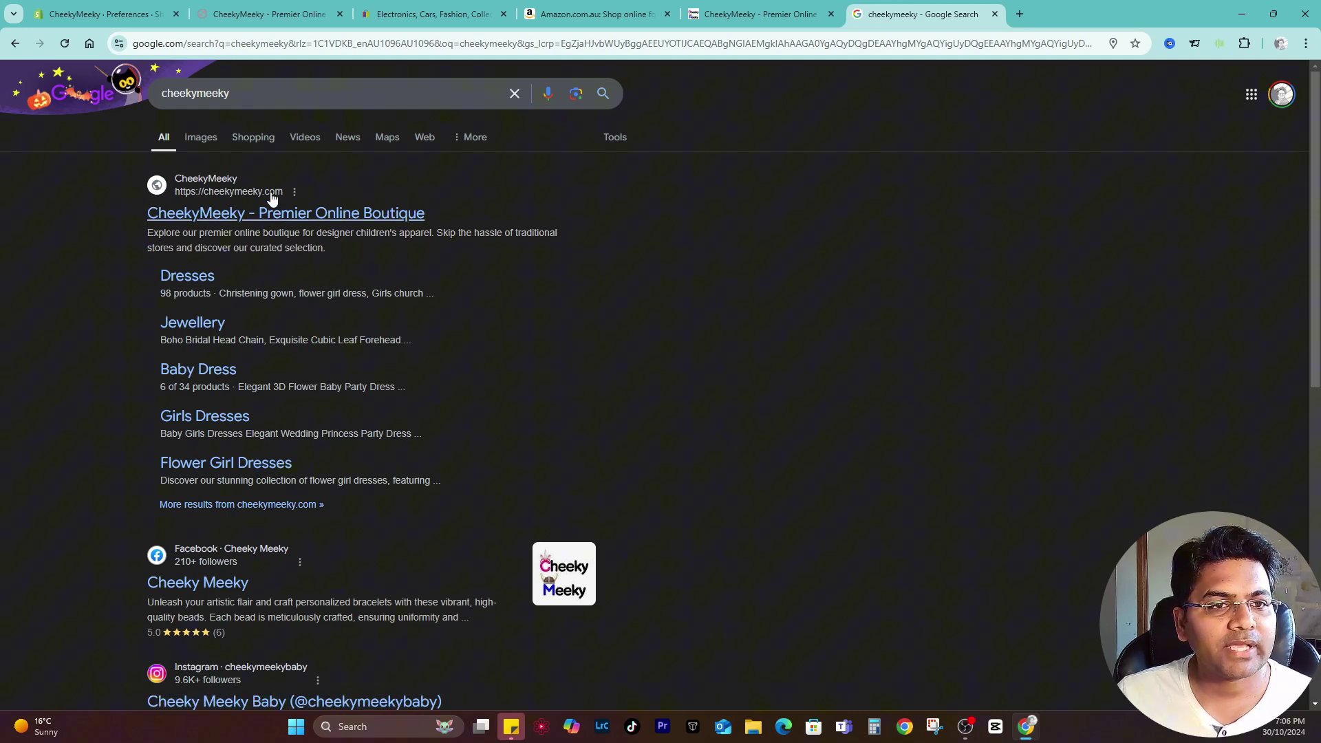
- Compare the result's title and description snippet against the Shopify Preferences settings
{"action": "left_click_drag", "start_coordinate": [444, 213], "coordinate": [148, 218]}
{"action": "left_click", "coordinate": [103, 14]}
{"action": "left_click", "coordinate": [859, 254]}
{"action": "left_click", "coordinate": [915, 14]}
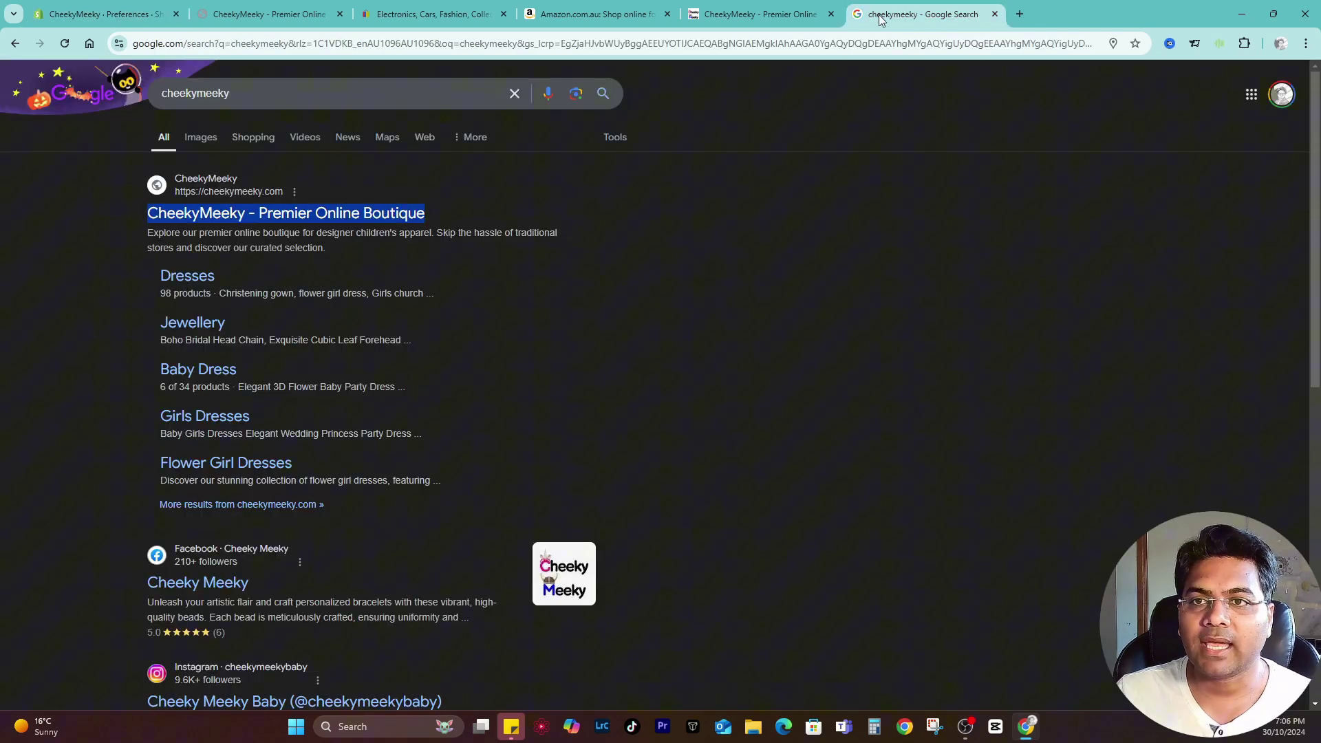
{"action": "left_click_drag", "start_coordinate": [141, 240], "coordinate": [325, 248]}
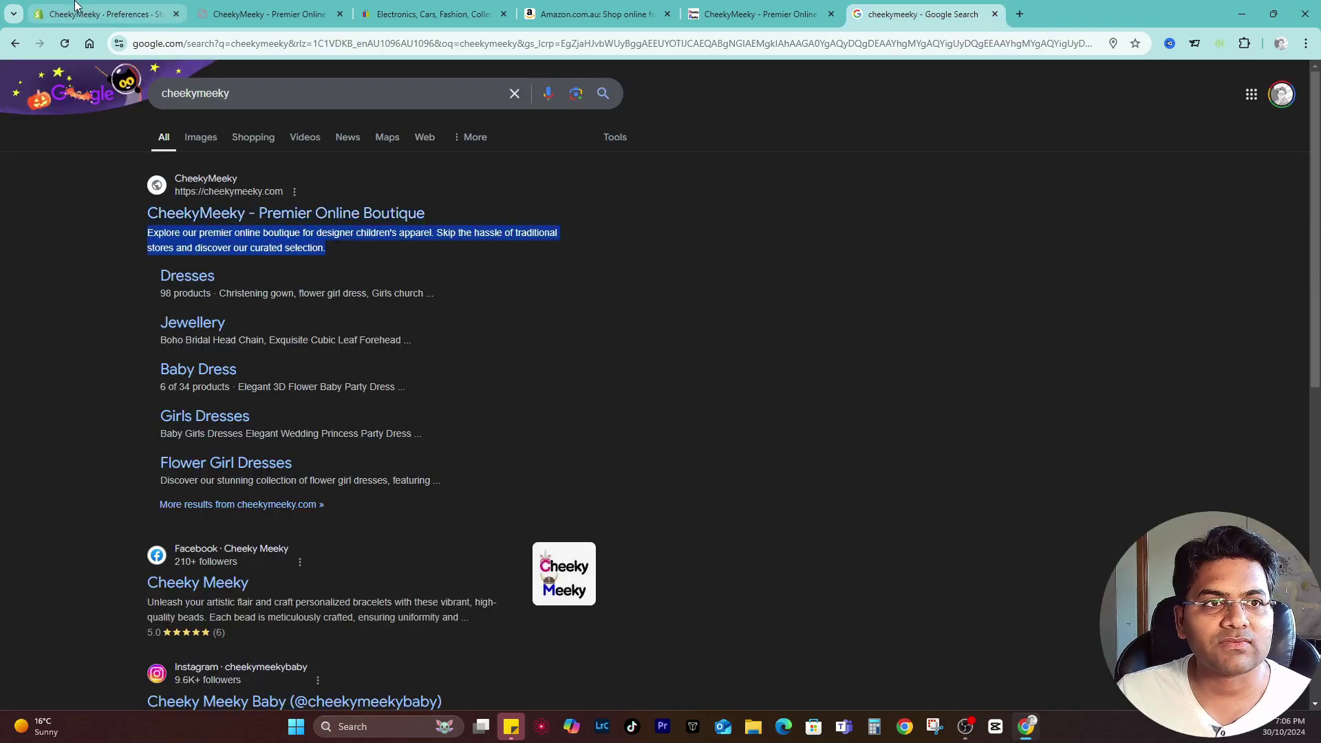
- Back in Preferences, review the meta description and the Social sharing image section
{"action": "left_click", "coordinate": [103, 14]}
{"action": "left_click", "coordinate": [818, 330]}
{"action": "scroll", "coordinate": [716, 465], "scroll_direction": "down", "scroll_amount": 2}
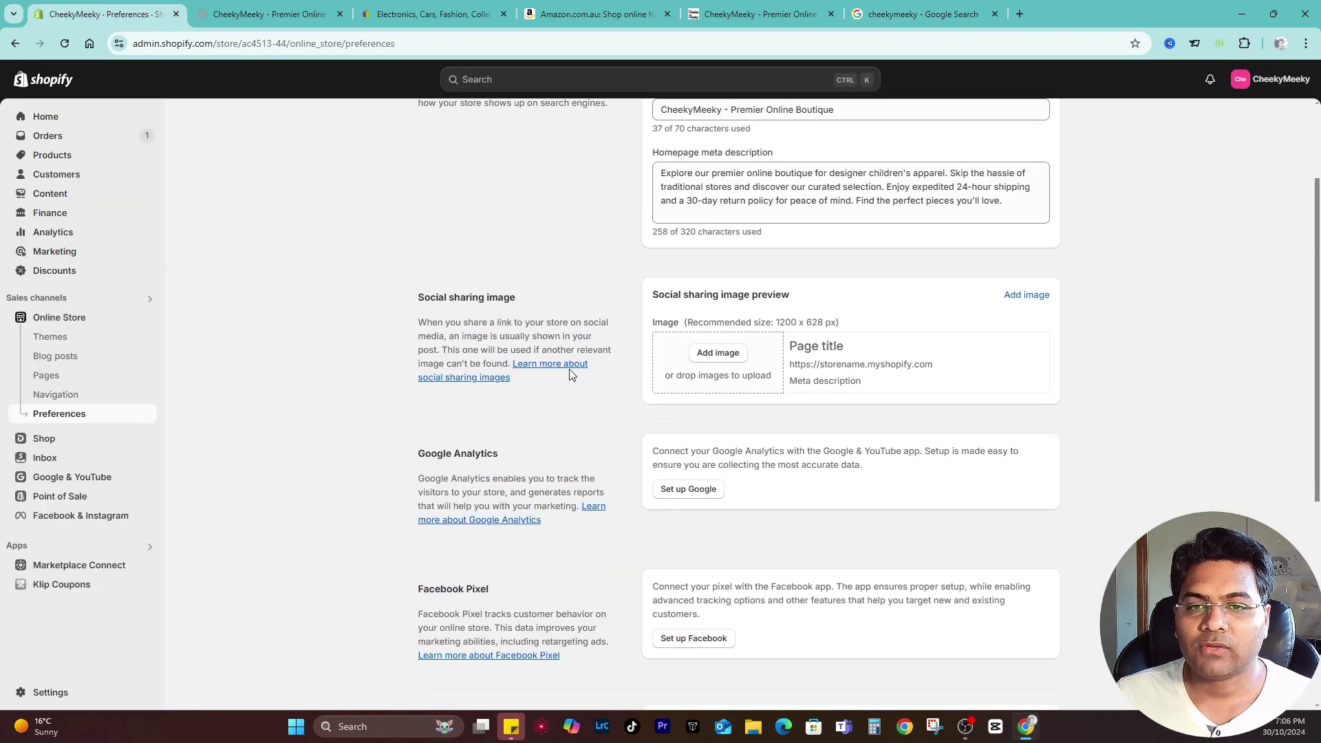
{"action": "left_click_drag", "start_coordinate": [417, 300], "coordinate": [527, 299]}
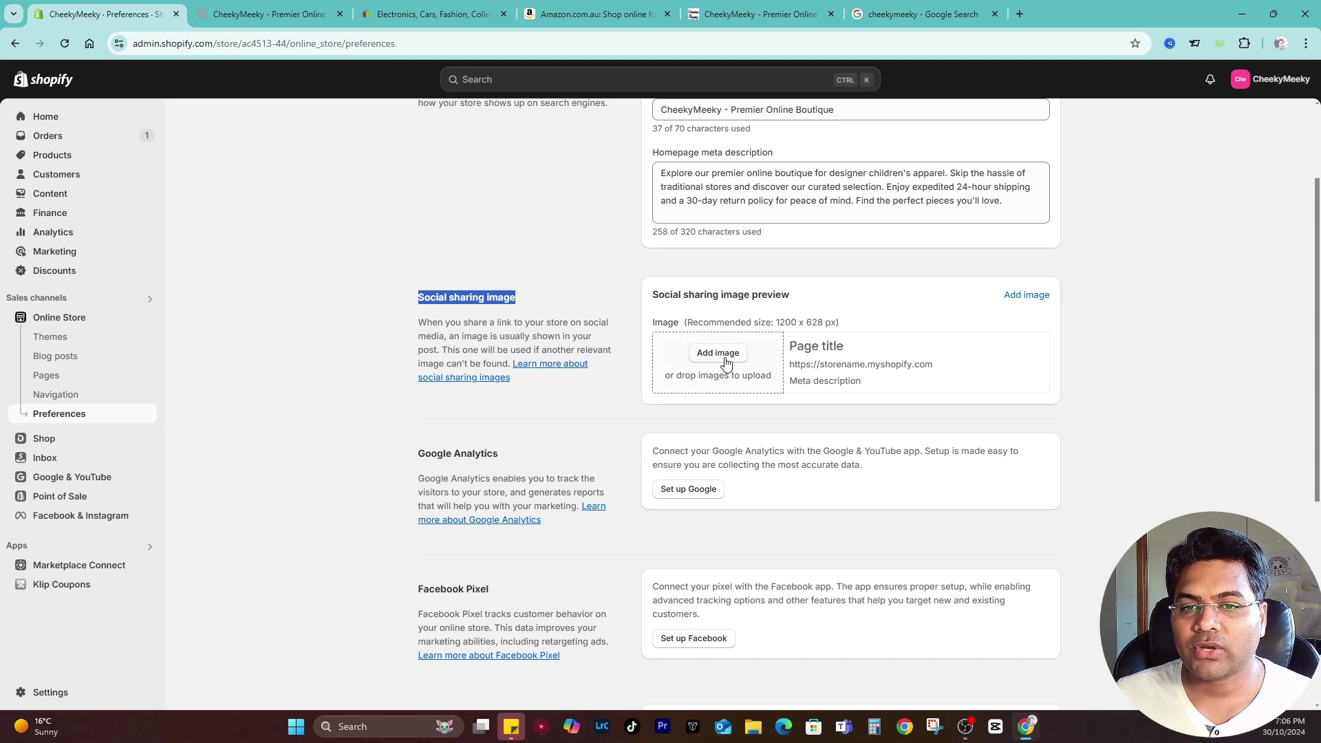
{"action": "left_click", "coordinate": [859, 319]}
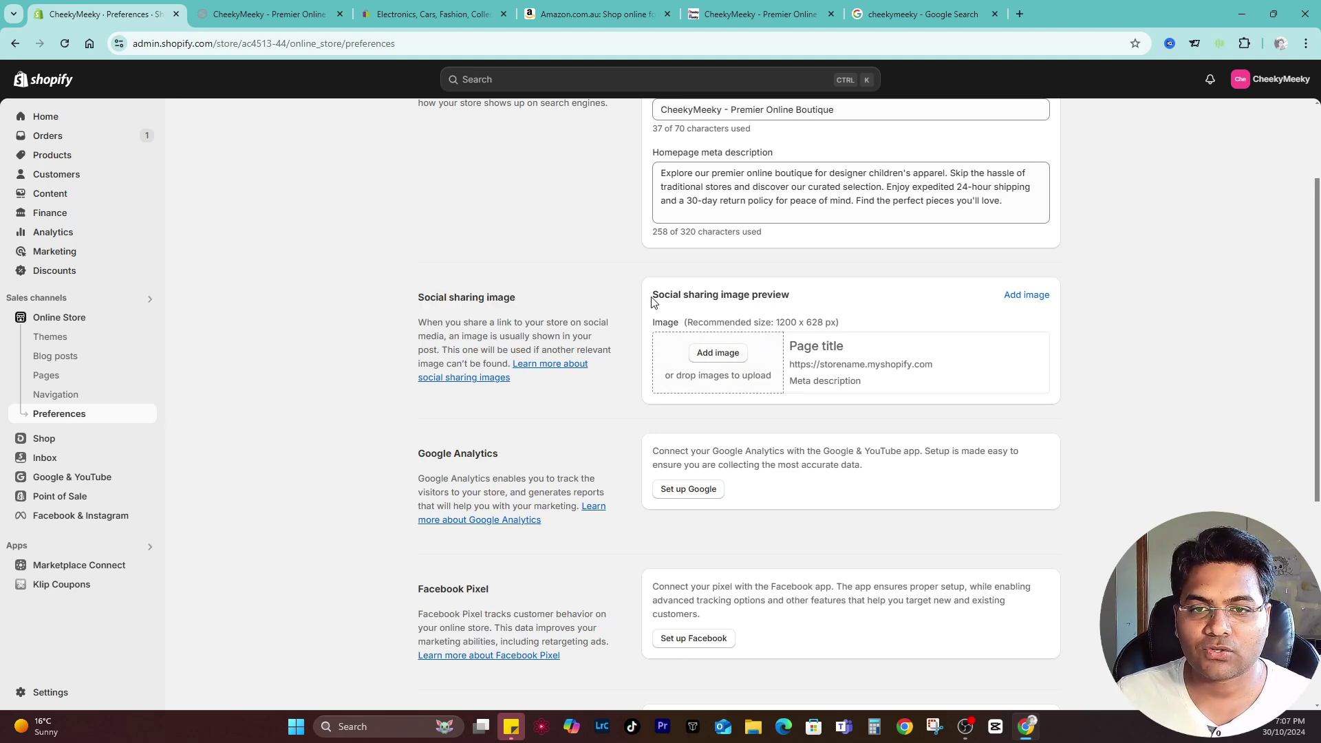
{"action": "left_click_drag", "start_coordinate": [653, 303], "coordinate": [805, 307]}
{"action": "left_click", "coordinate": [806, 311]}
- Cancel the social sharing image picker without a file, then scroll down to Password protection
{"action": "left_click", "coordinate": [716, 354]}
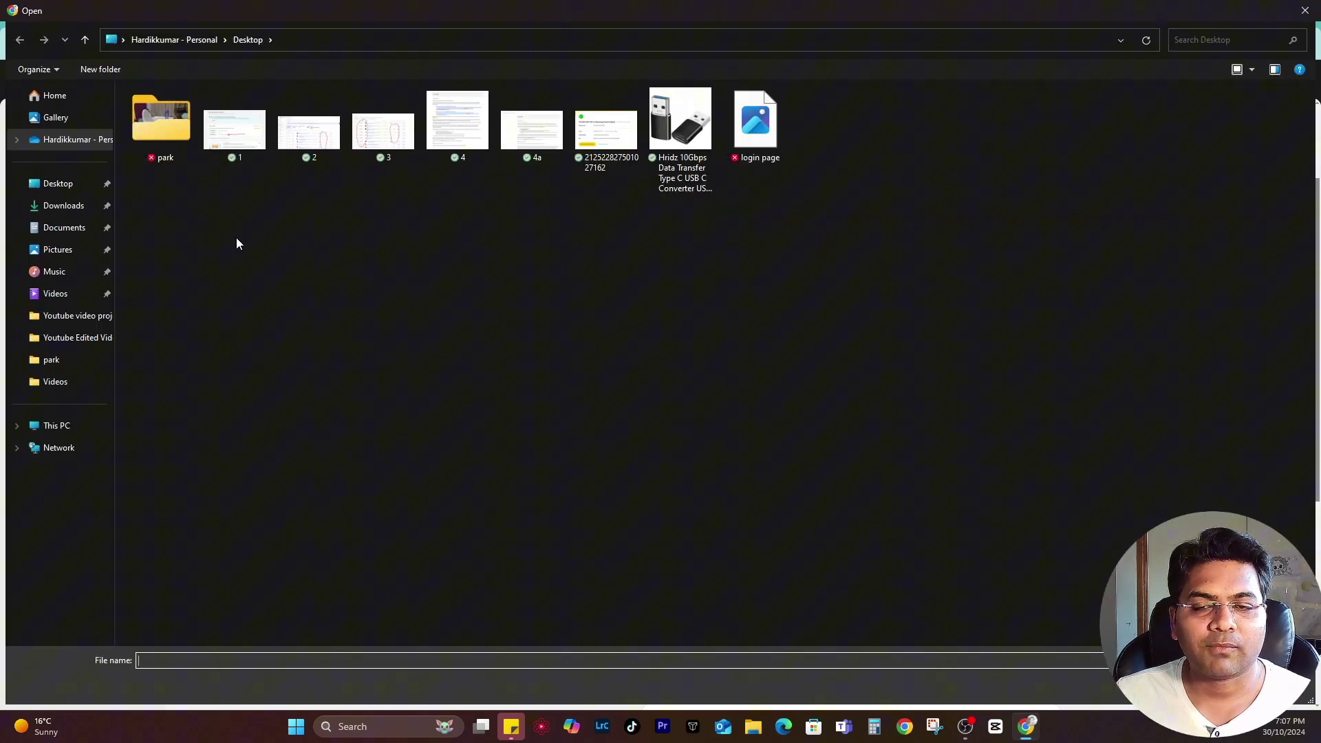
{"action": "left_click", "coordinate": [1305, 11]}
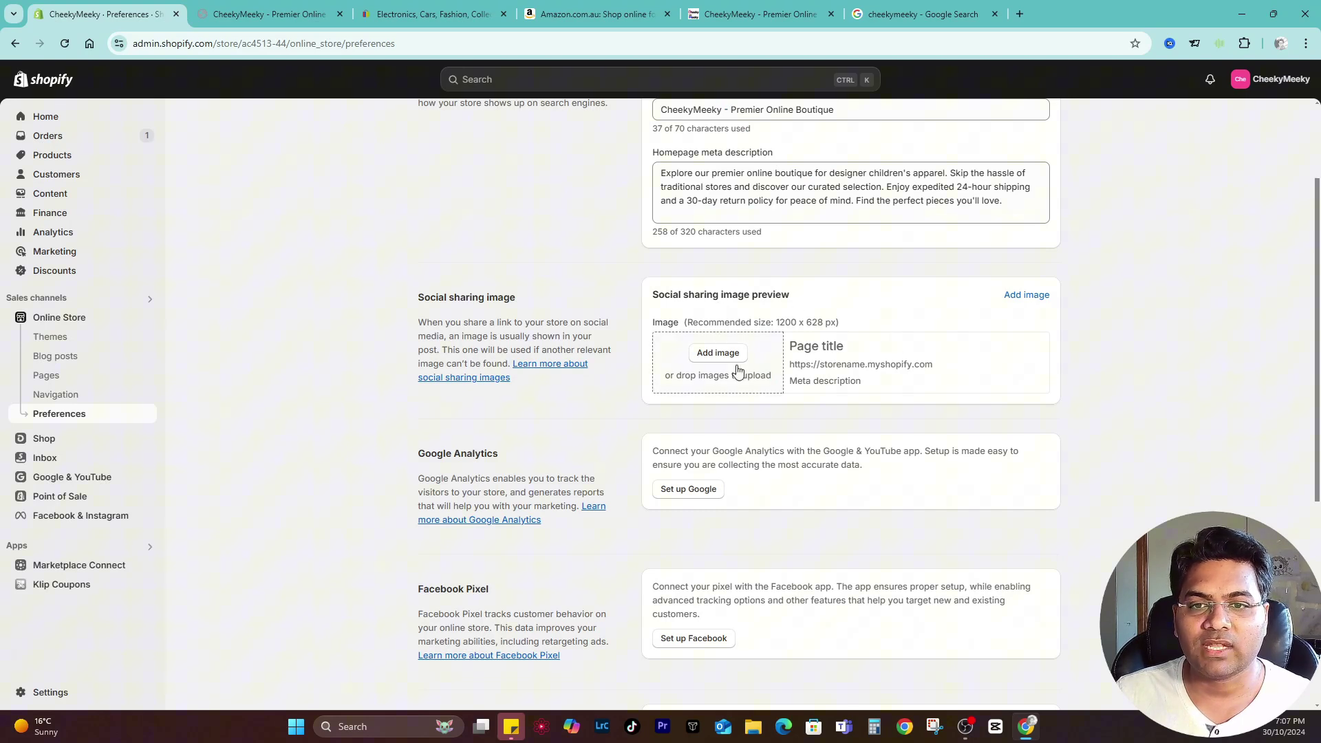
{"action": "scroll", "coordinate": [961, 337], "scroll_direction": "down", "scroll_amount": 2}
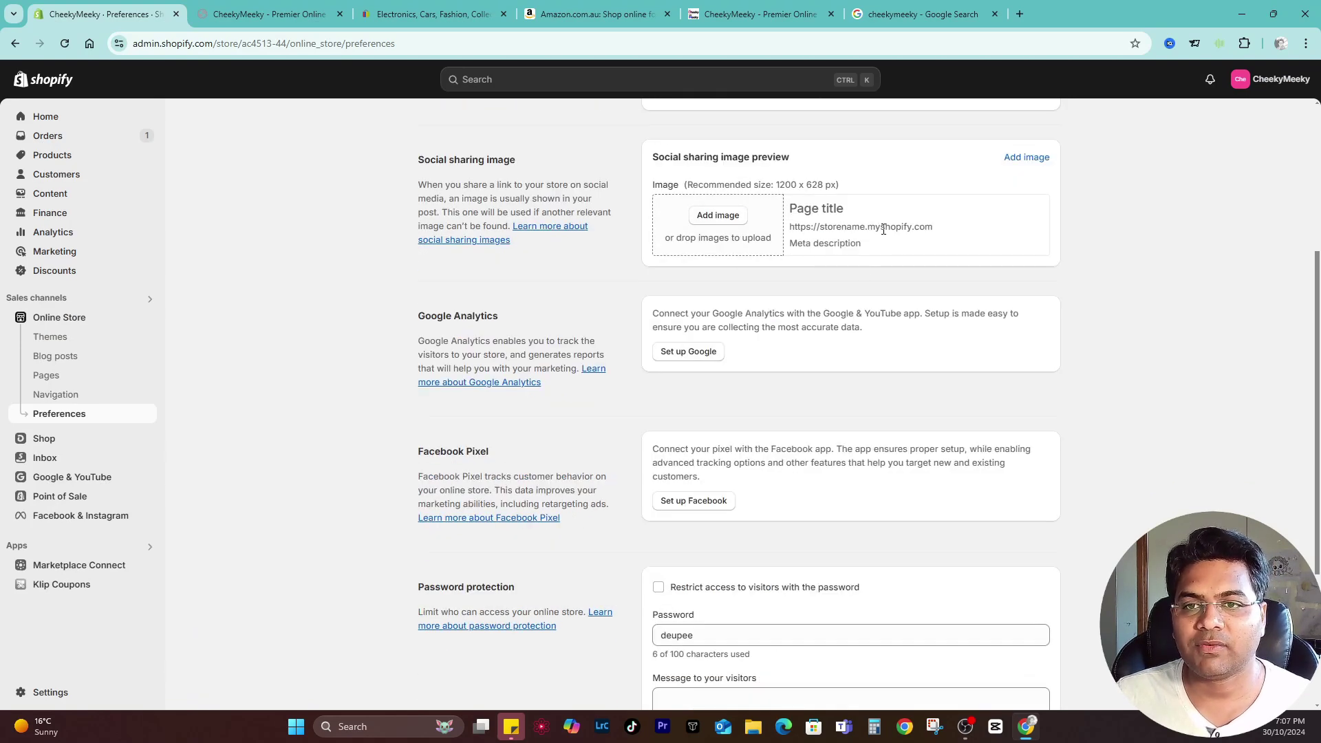
{"action": "scroll", "coordinate": [867, 270], "scroll_direction": "down", "scroll_amount": 1}
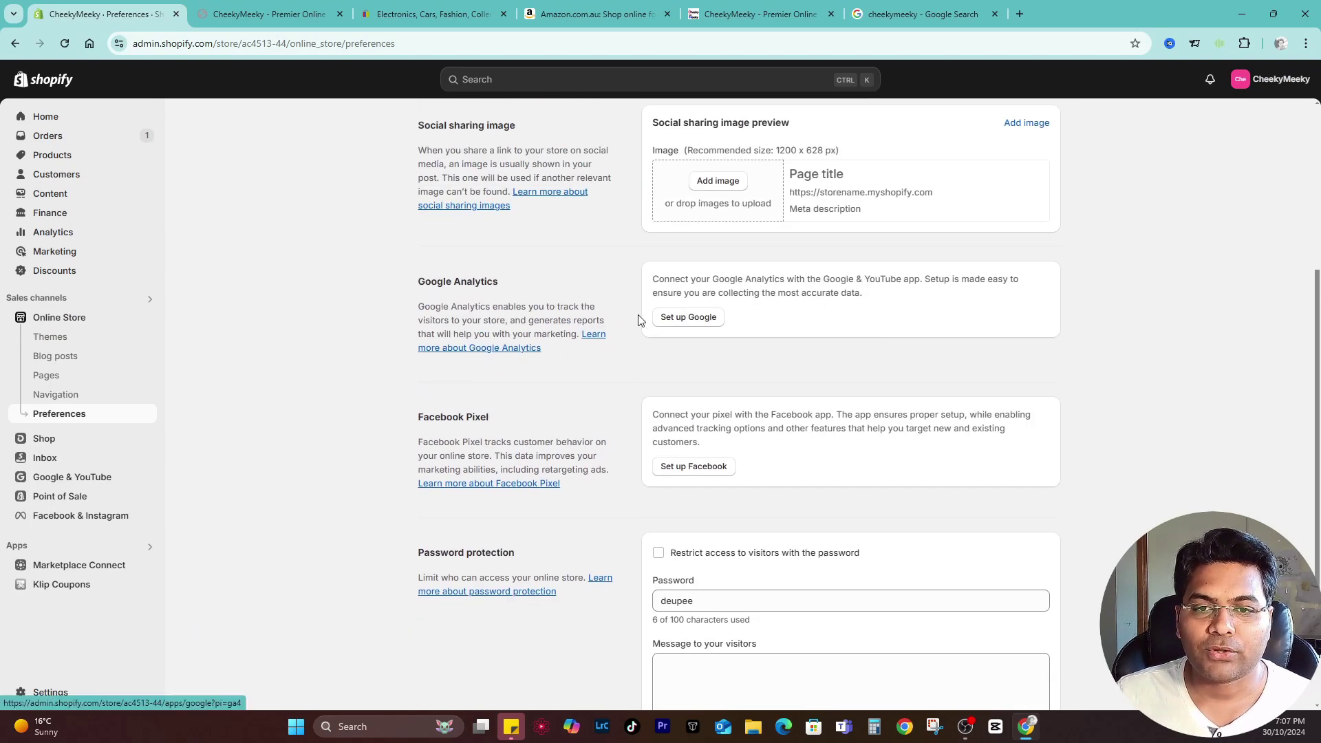
{"action": "scroll", "coordinate": [487, 359], "scroll_direction": "down", "scroll_amount": 2}
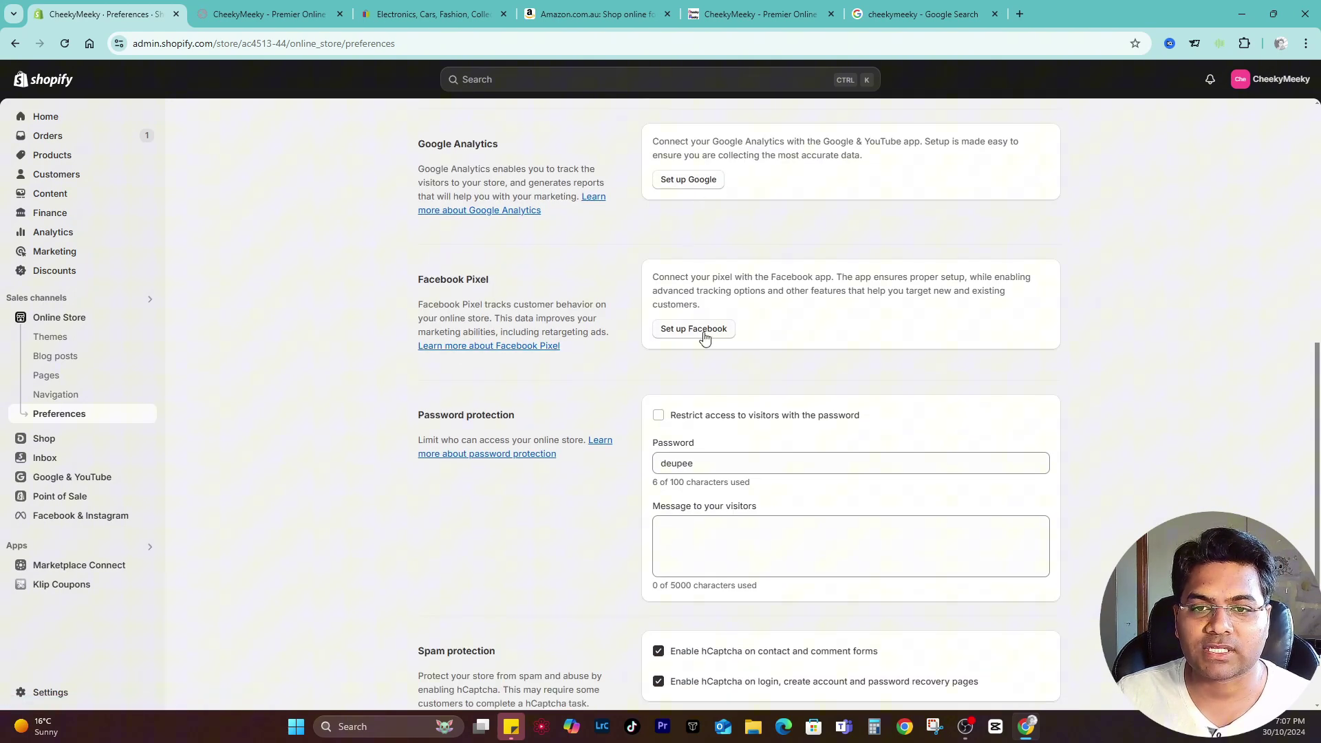
{"action": "scroll", "coordinate": [713, 354], "scroll_direction": "down", "scroll_amount": 1}
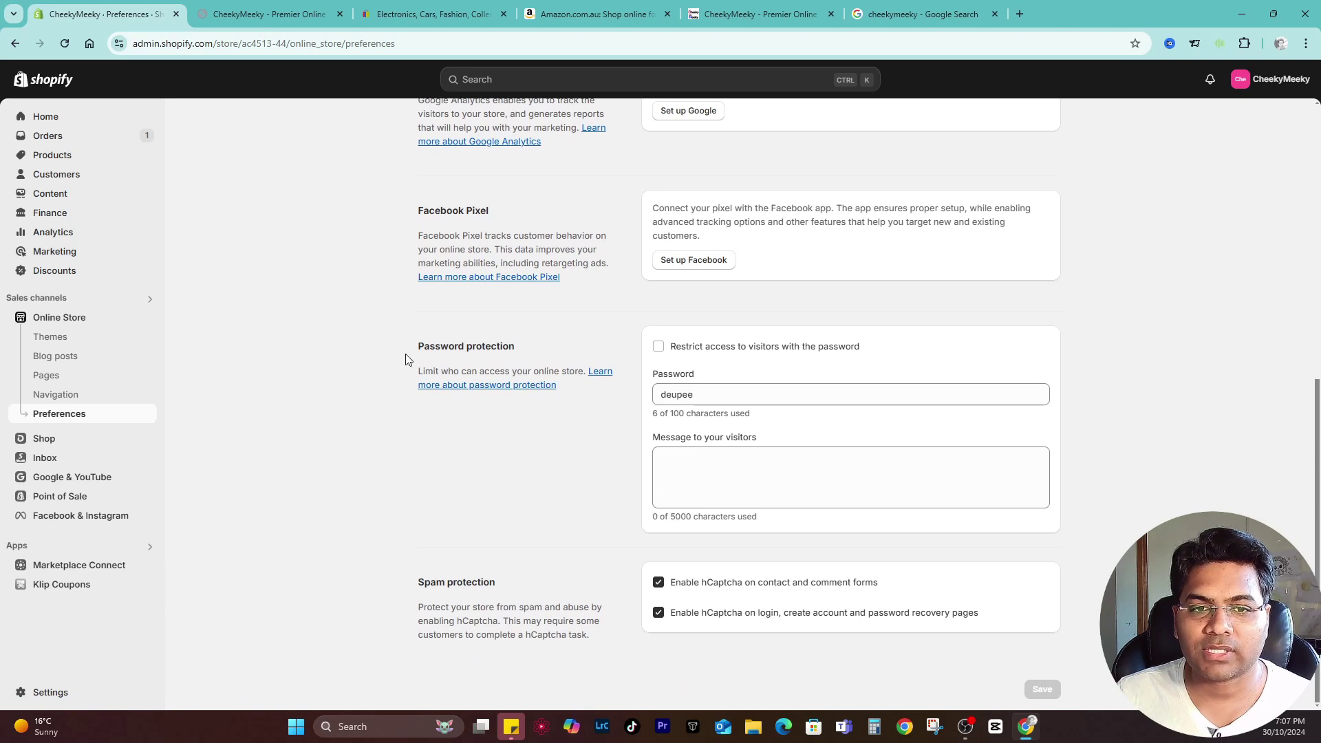
{"action": "left_click_drag", "start_coordinate": [406, 357], "coordinate": [590, 356]}
{"action": "left_click", "coordinate": [655, 346]}
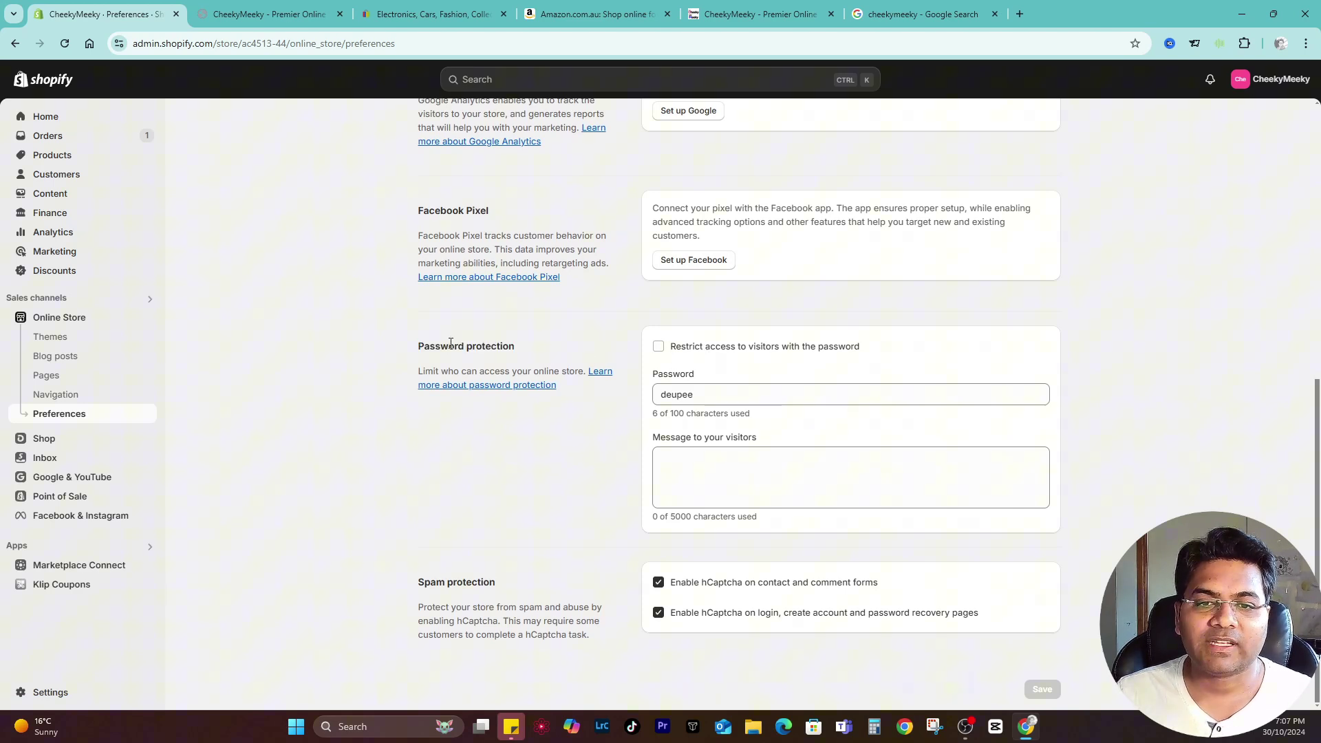